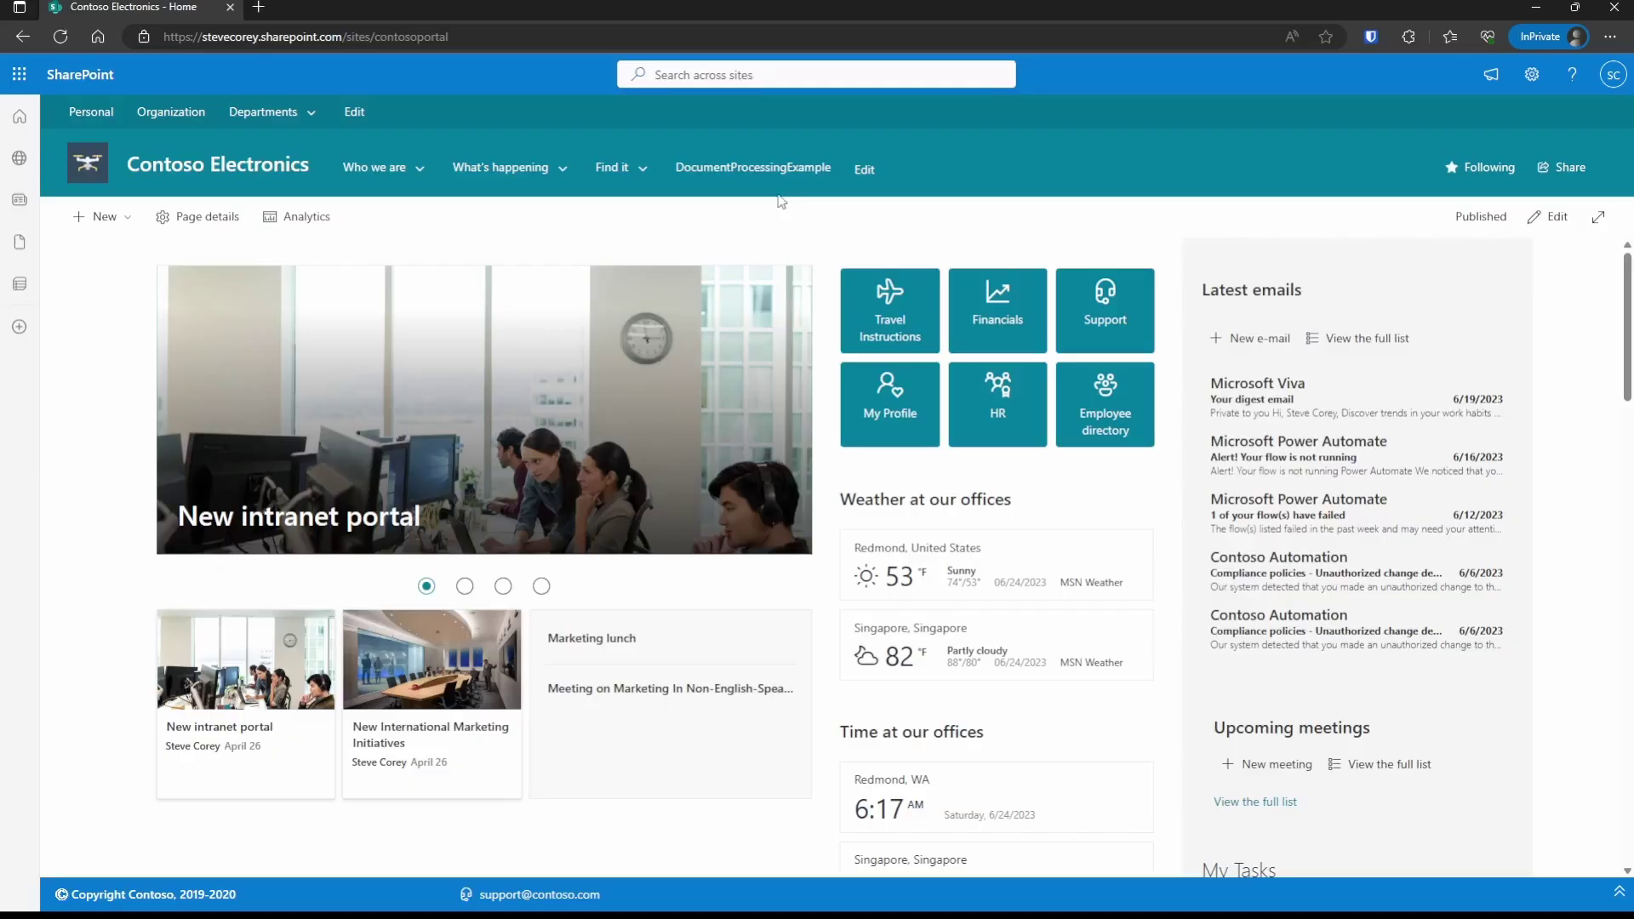
# In a new private tab, go to admin.microsoft.com, show all admin centers, and choose Compliance.
pyautogui.click(257, 6)
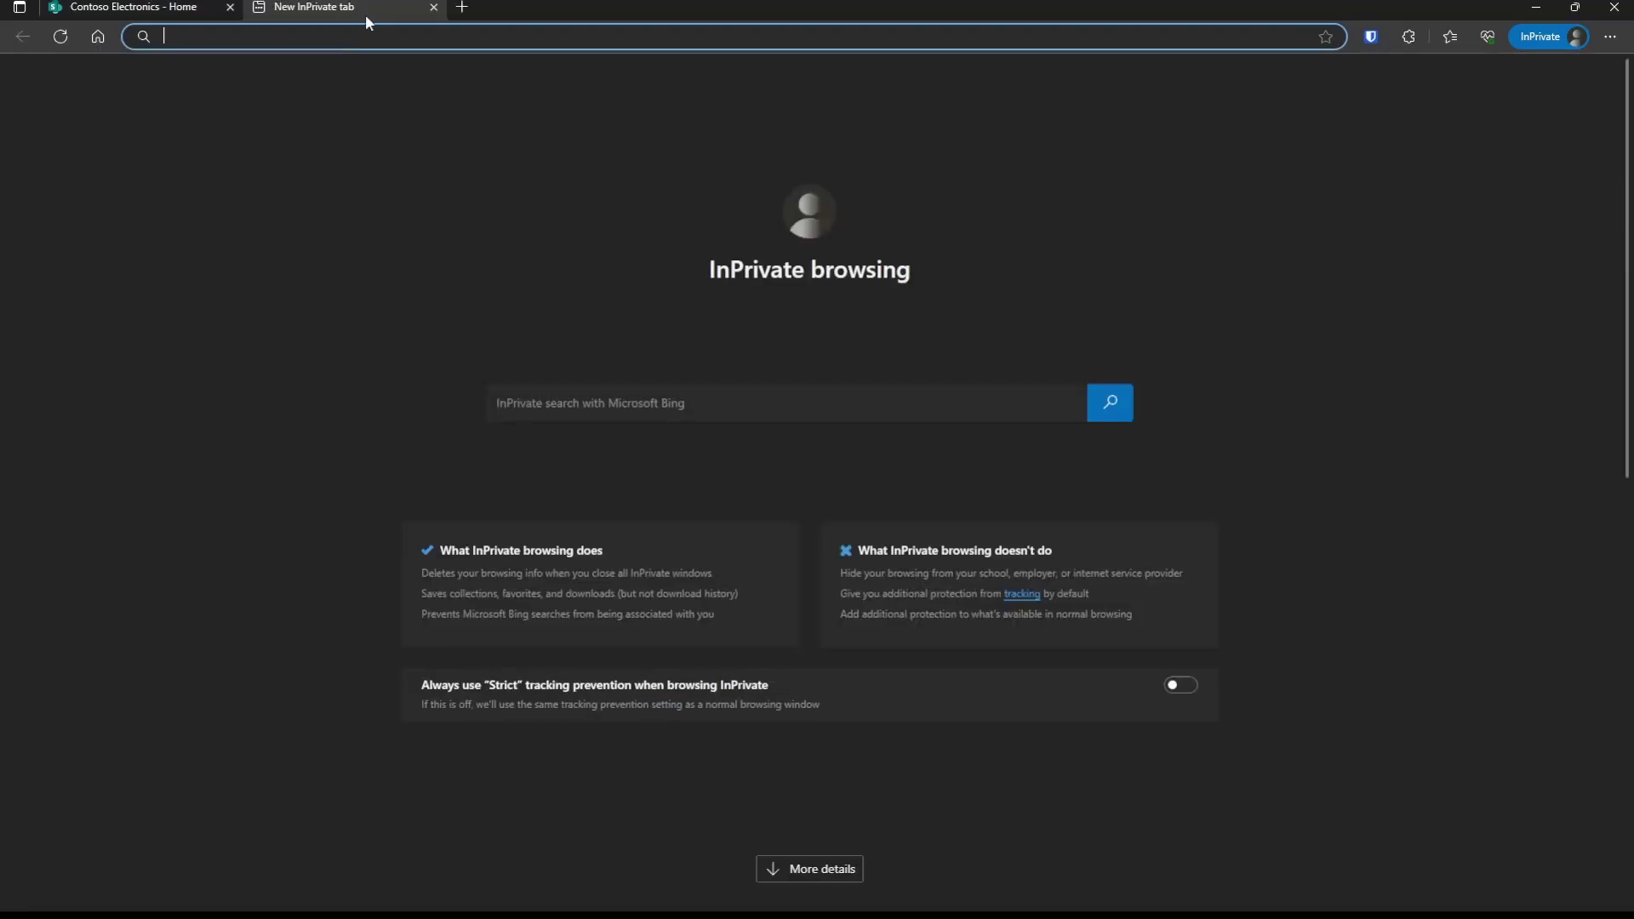
pyautogui.write('admin.microsoft.com/#/homepage')
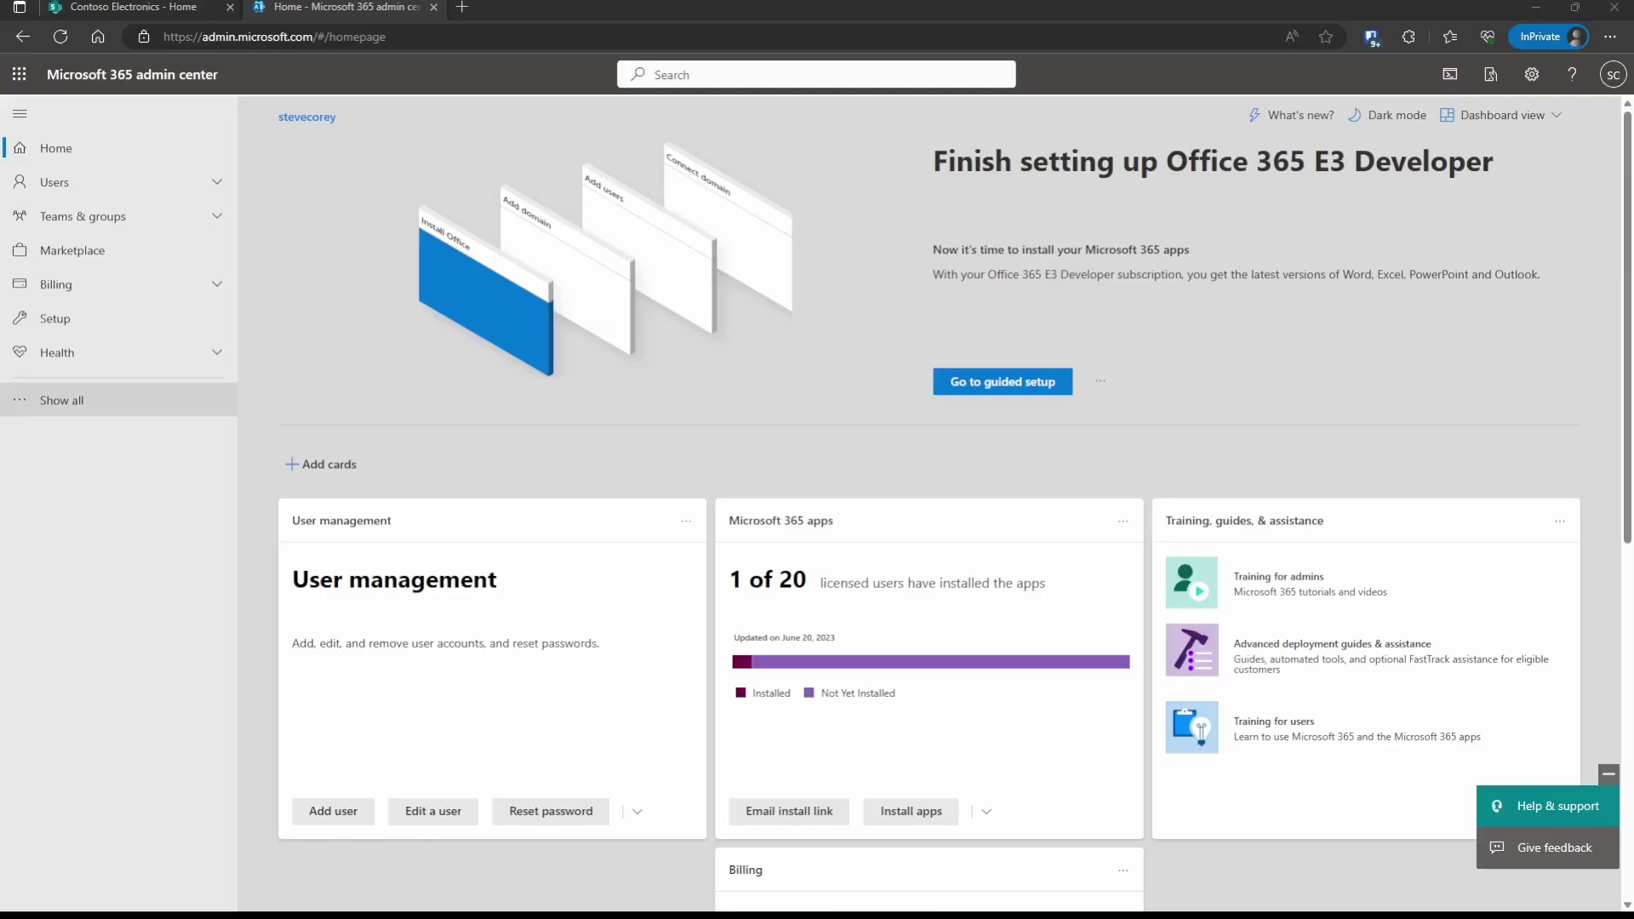
pyautogui.click(78, 404)
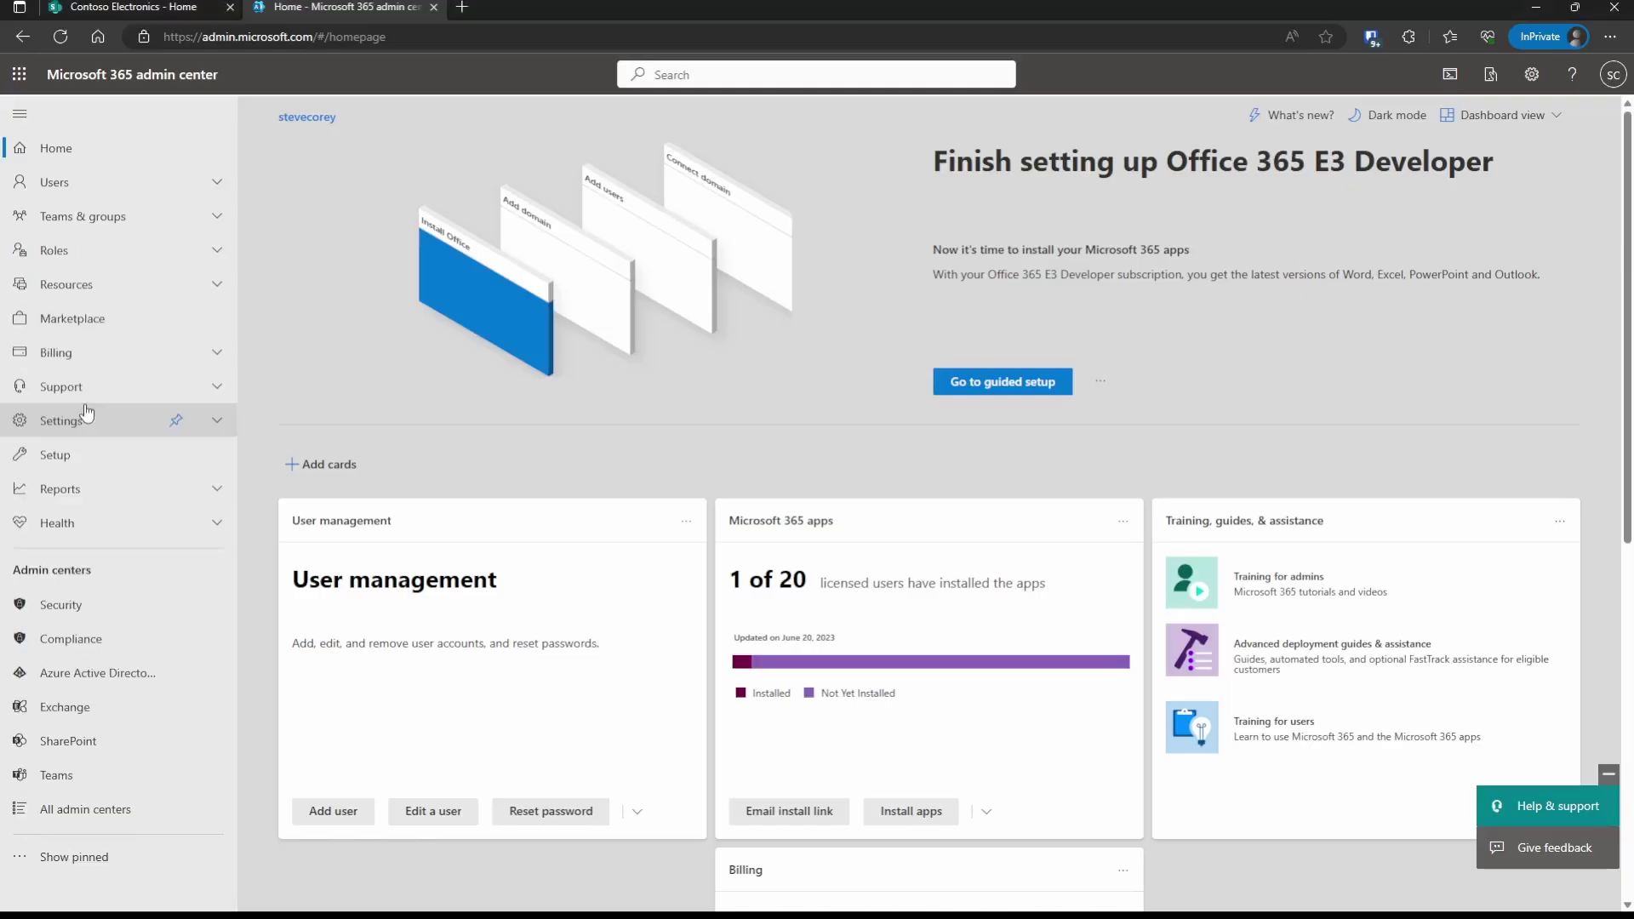
pyautogui.click(128, 647)
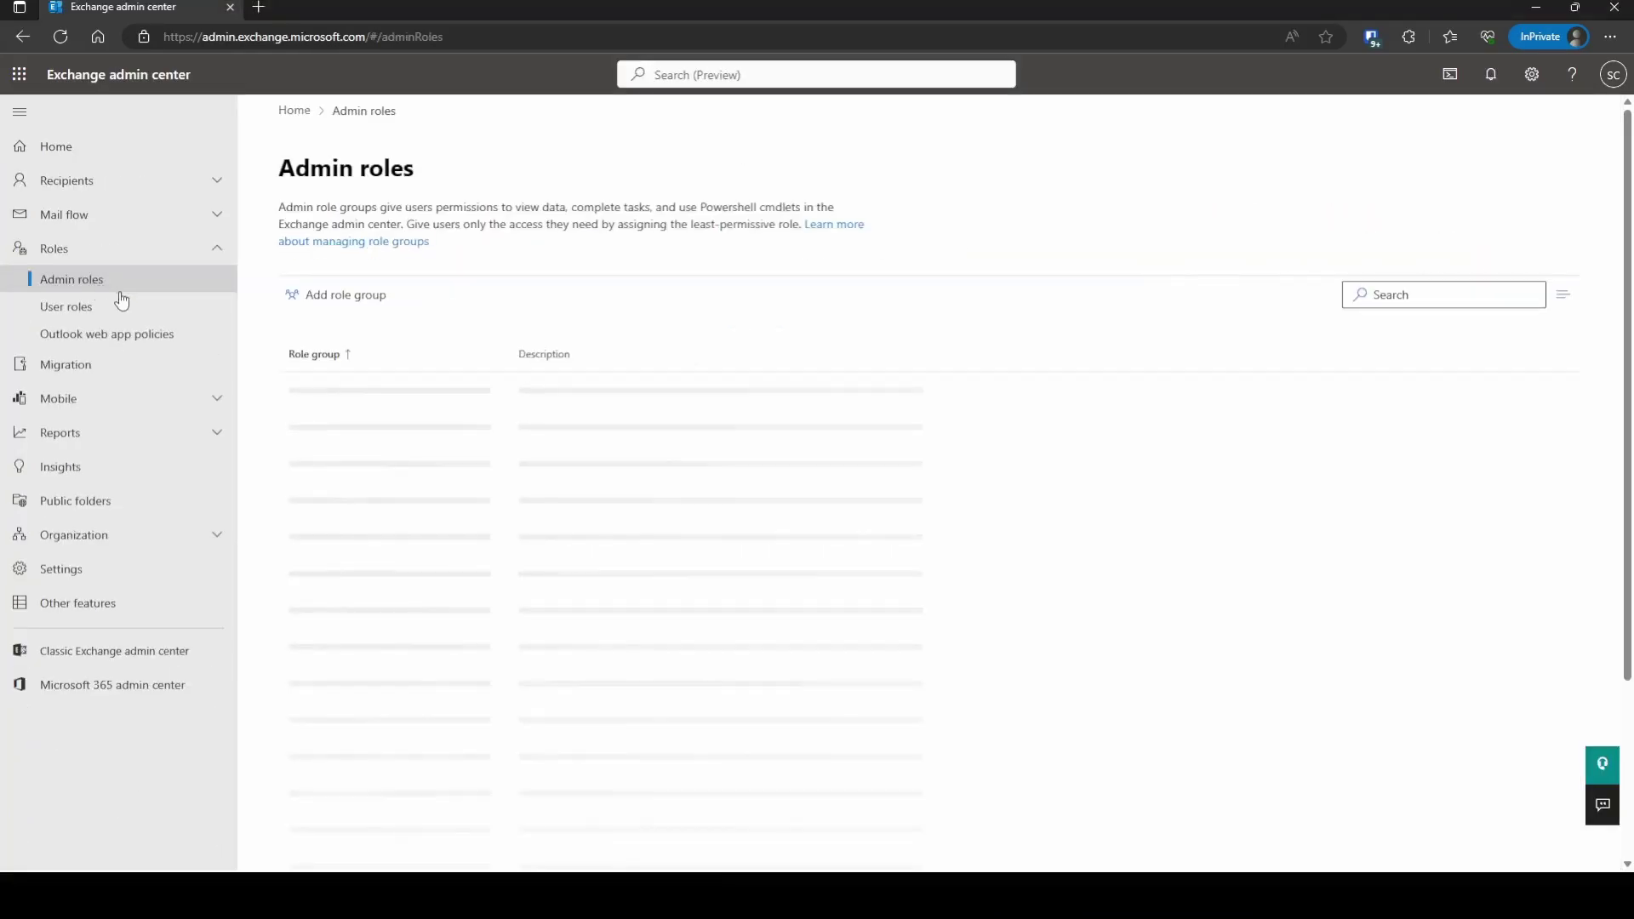
# Add a new admin role group named 'Audit Log' and grant it the View-Only Audit Logs role.
pyautogui.click(376, 299)
pyautogui.click(628, 386)
pyautogui.write('Audit L')
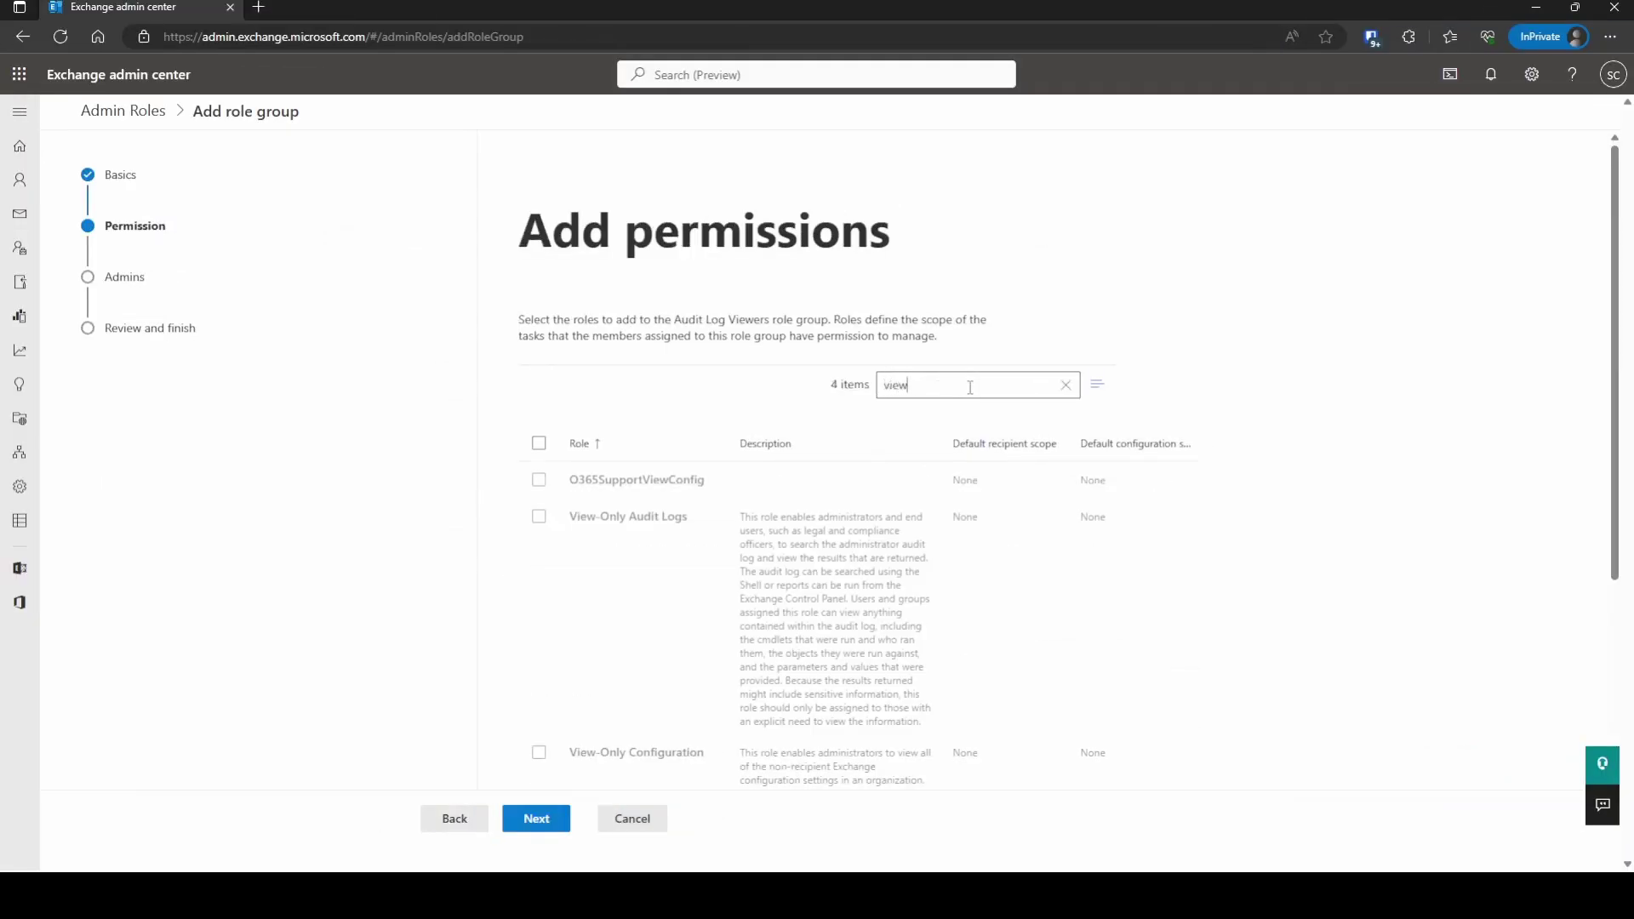
pyautogui.click(539, 516)
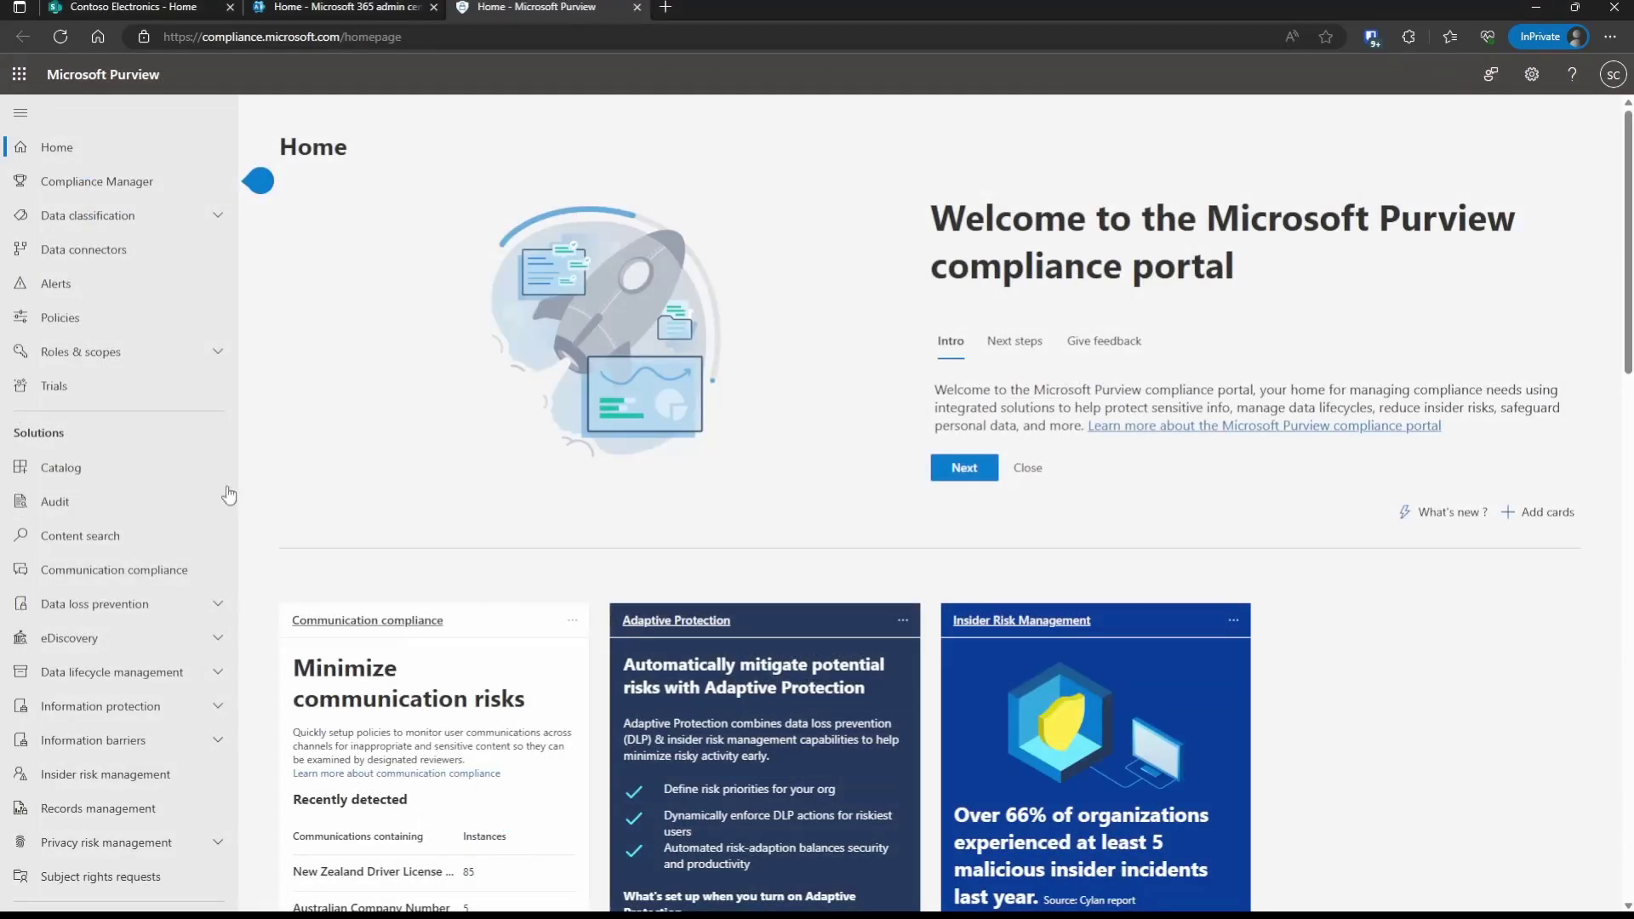
# Go to the Audit solution in the left navigation.
pyautogui.click(75, 506)
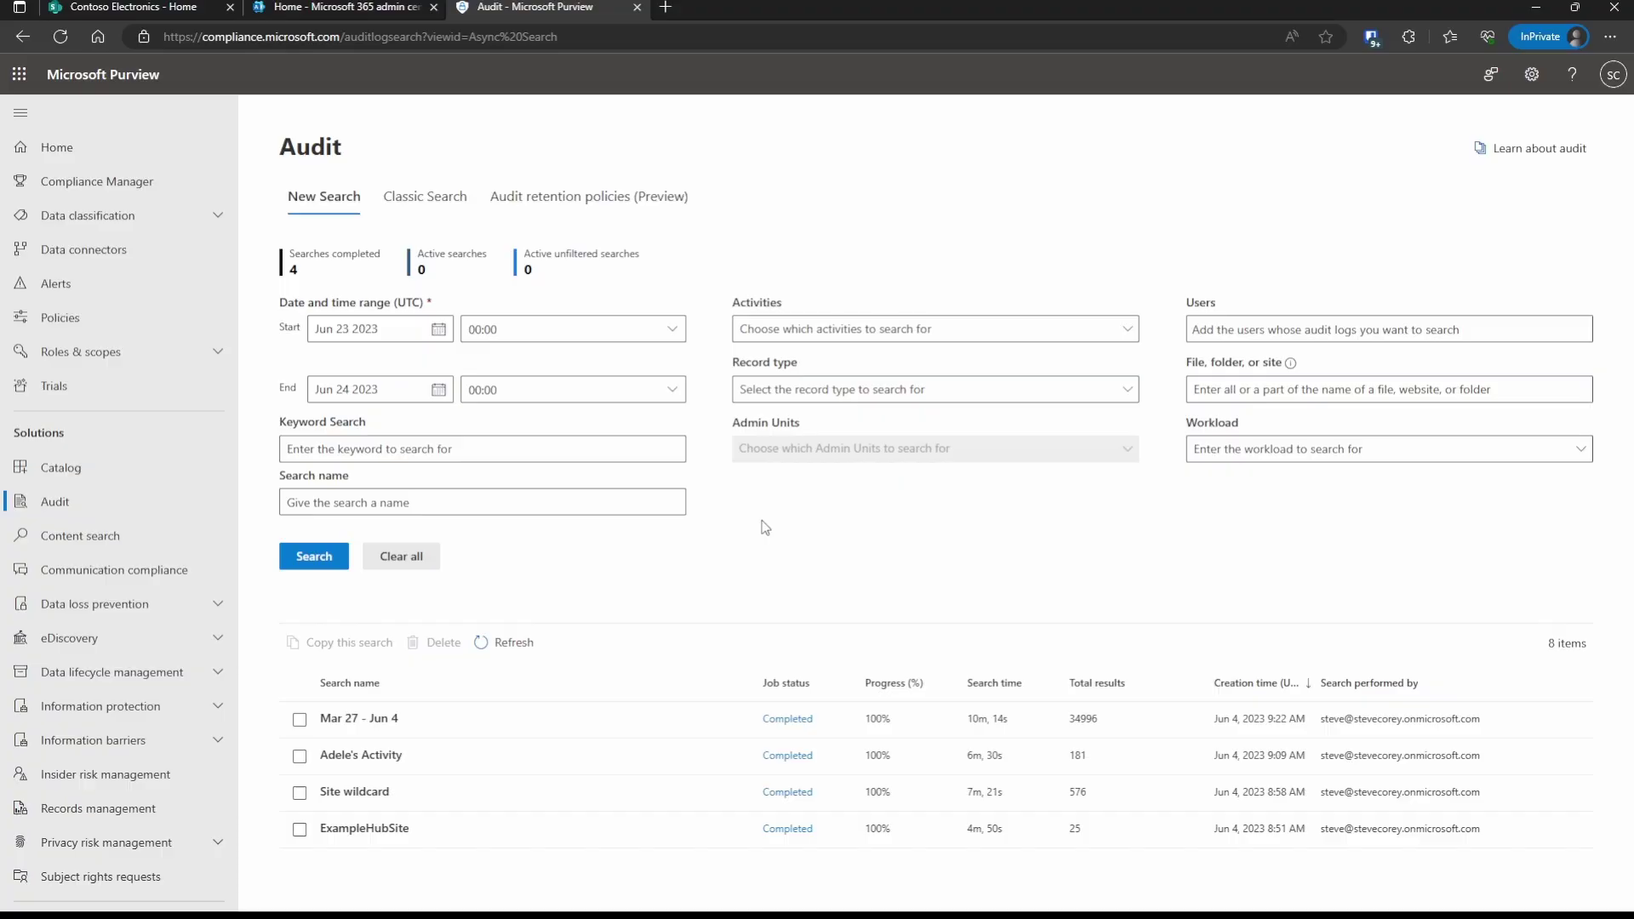
# Set the start date to June 1, 2023, and browse the Activities list without selecting any.
pyautogui.click(438, 329)
pyautogui.click(422, 416)
pyautogui.click(1136, 335)
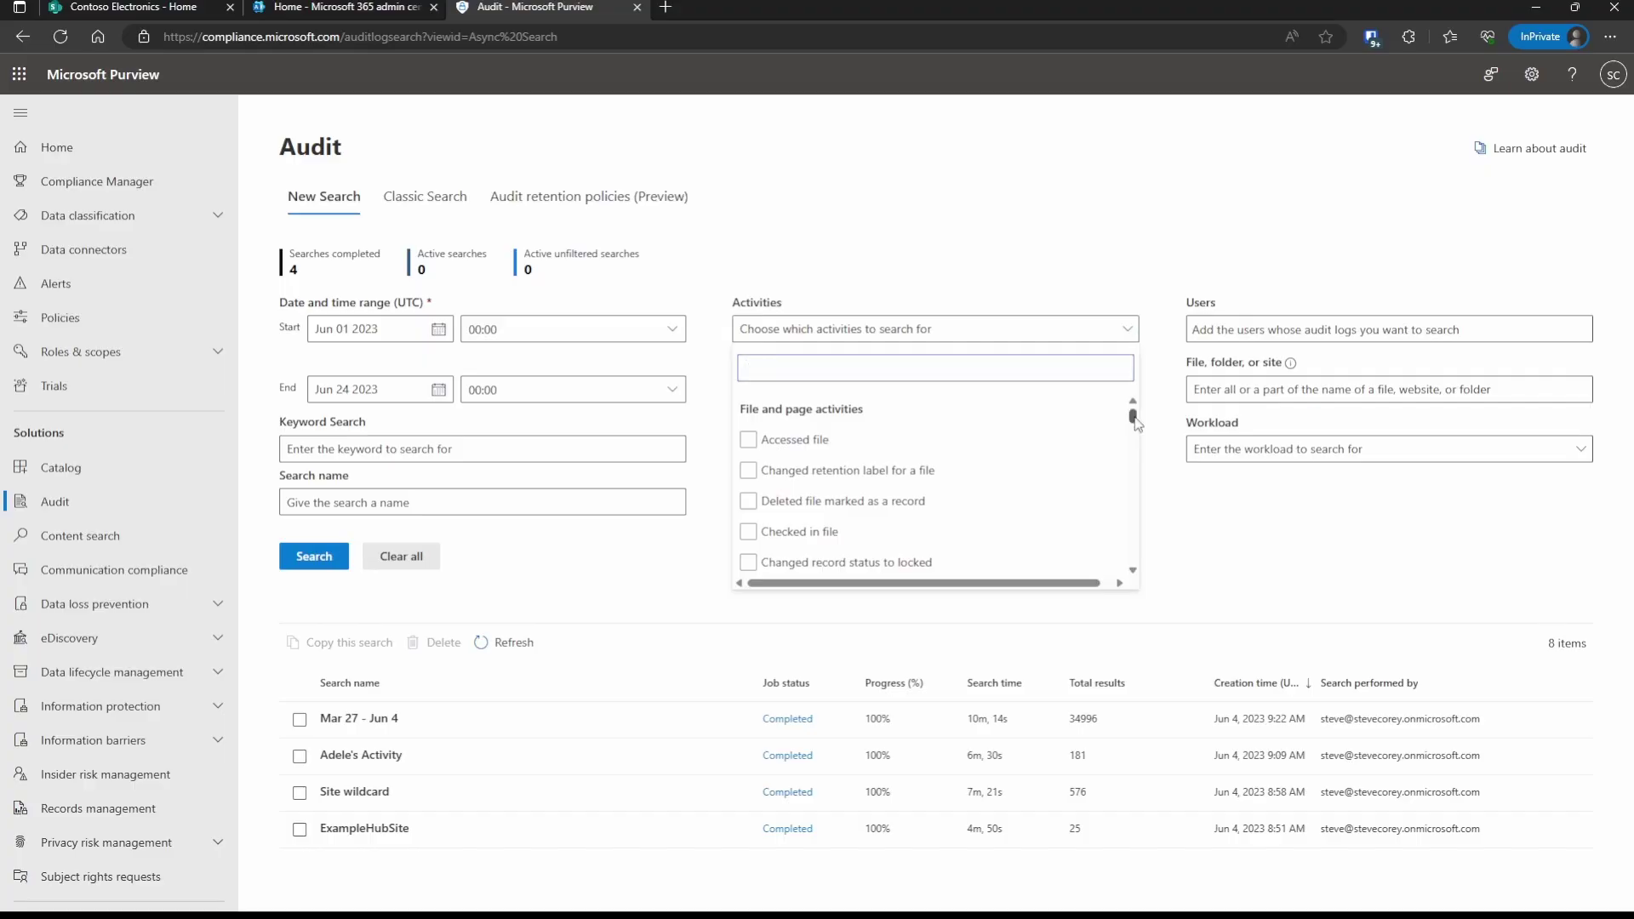
pyautogui.moveTo(1138, 423); pyautogui.dragTo(1138, 431)
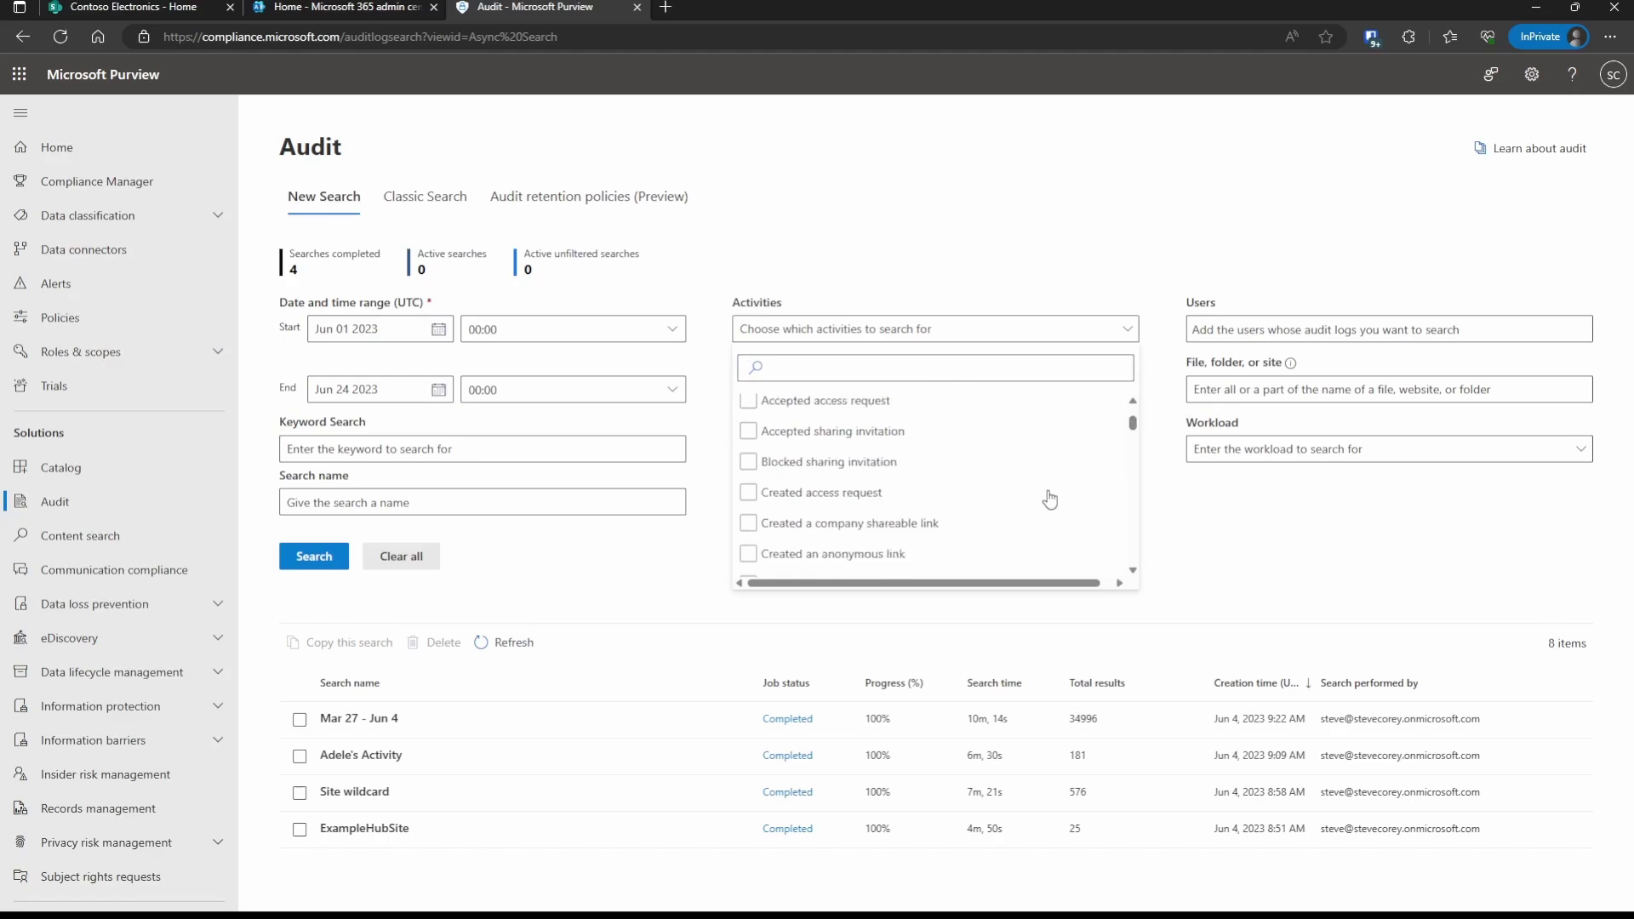
pyautogui.scroll(-10, 1049, 499)
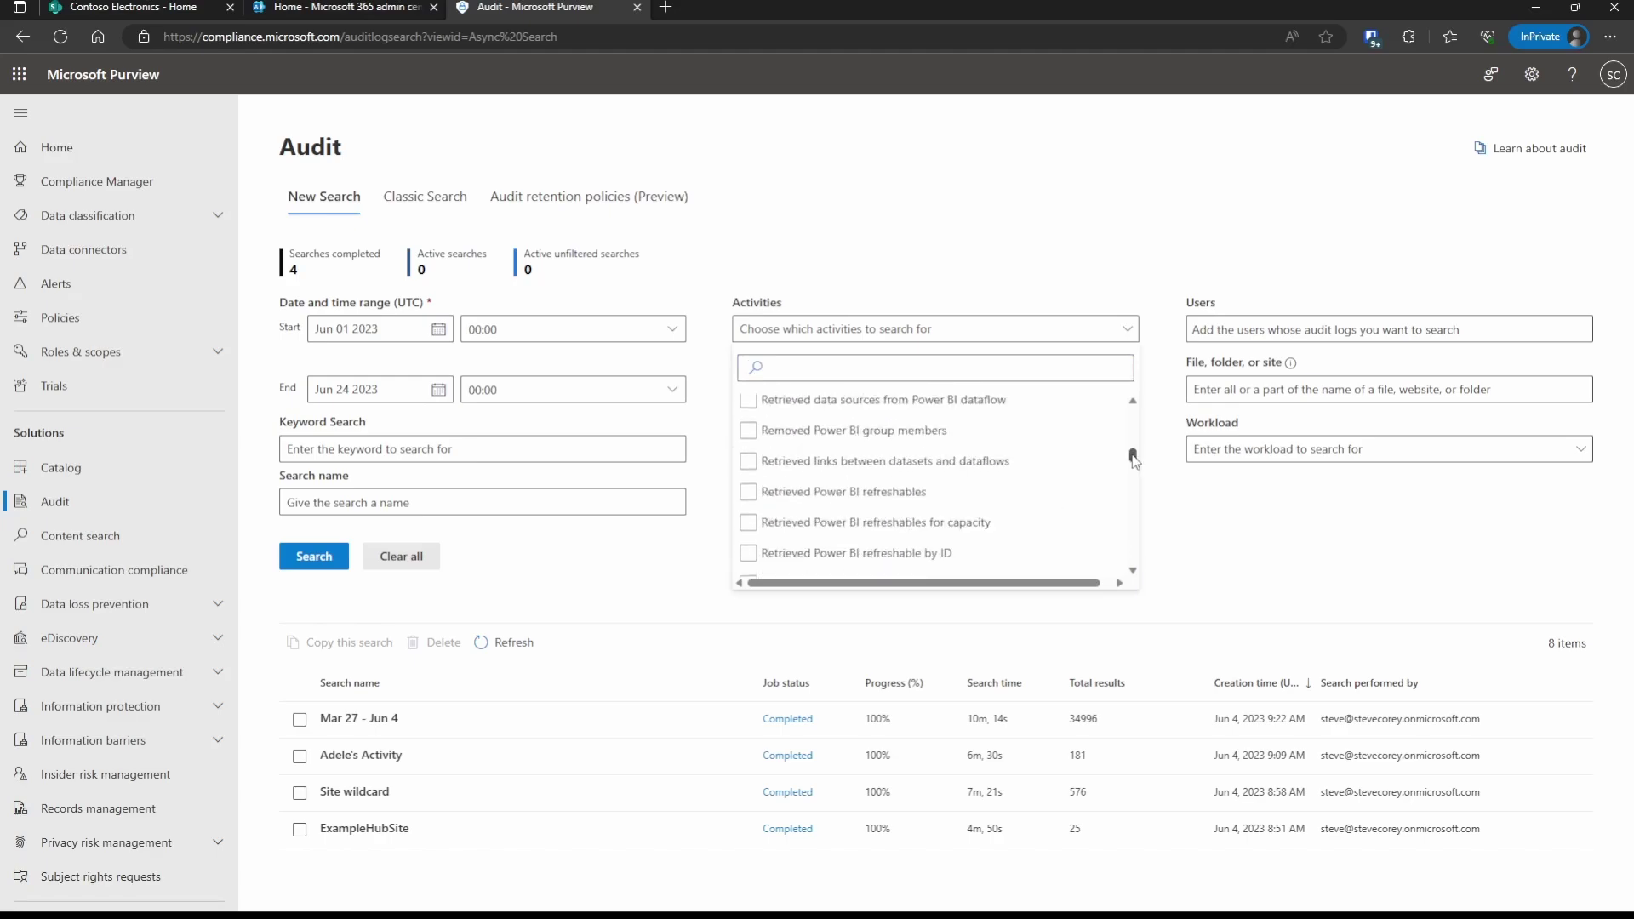
pyautogui.moveTo(1134, 460); pyautogui.dragTo(1136, 472)
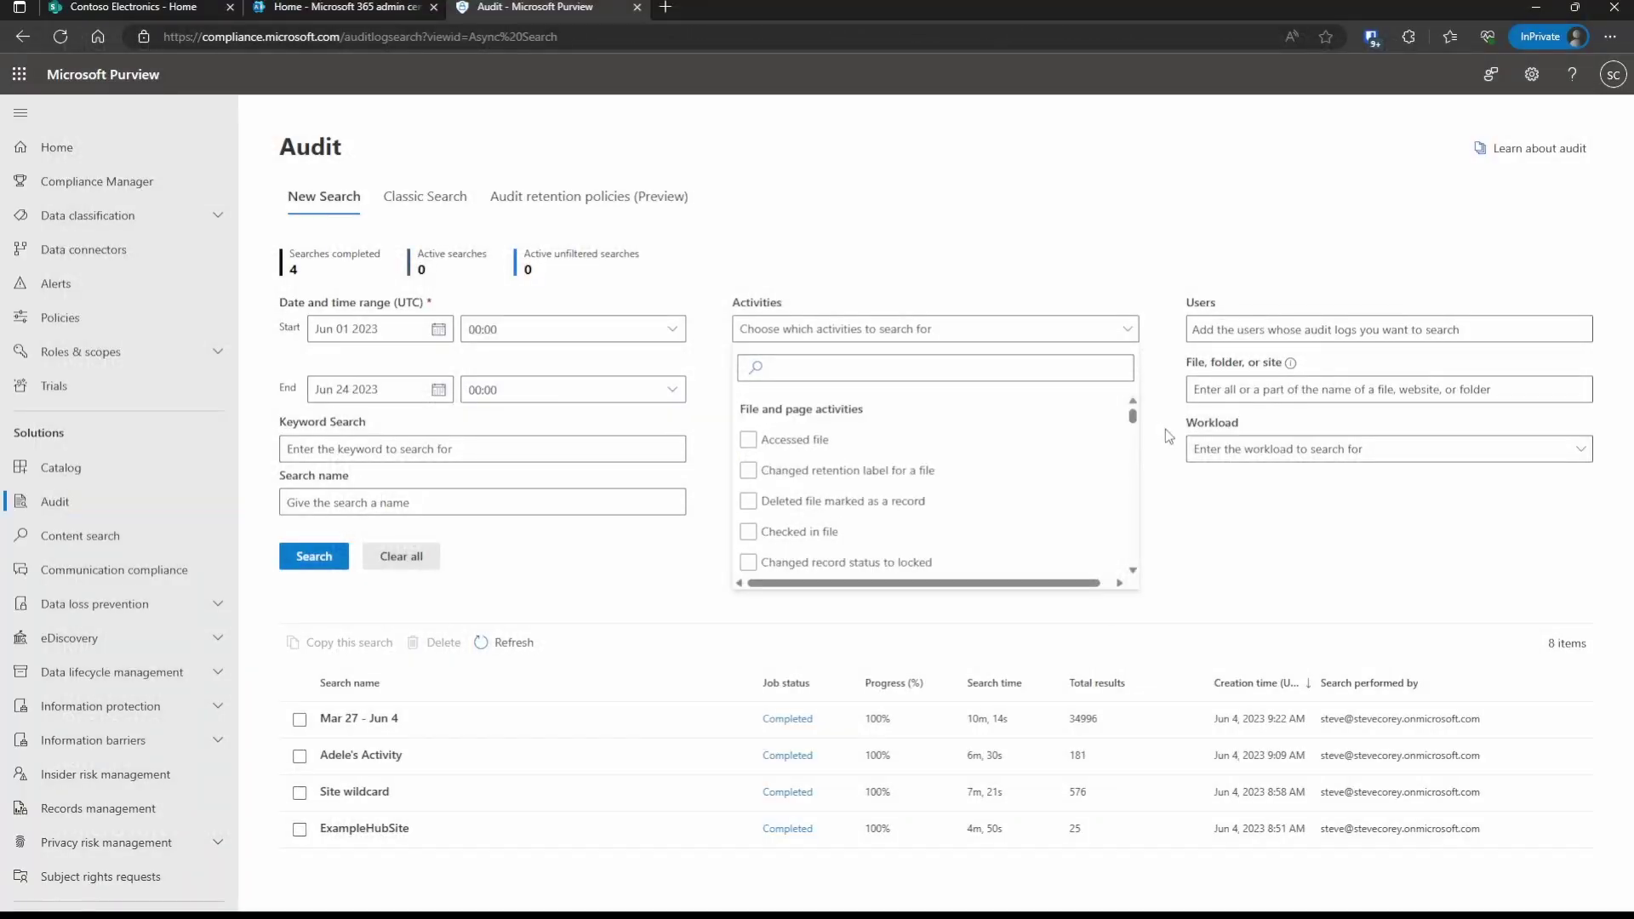
pyautogui.click(1167, 428)
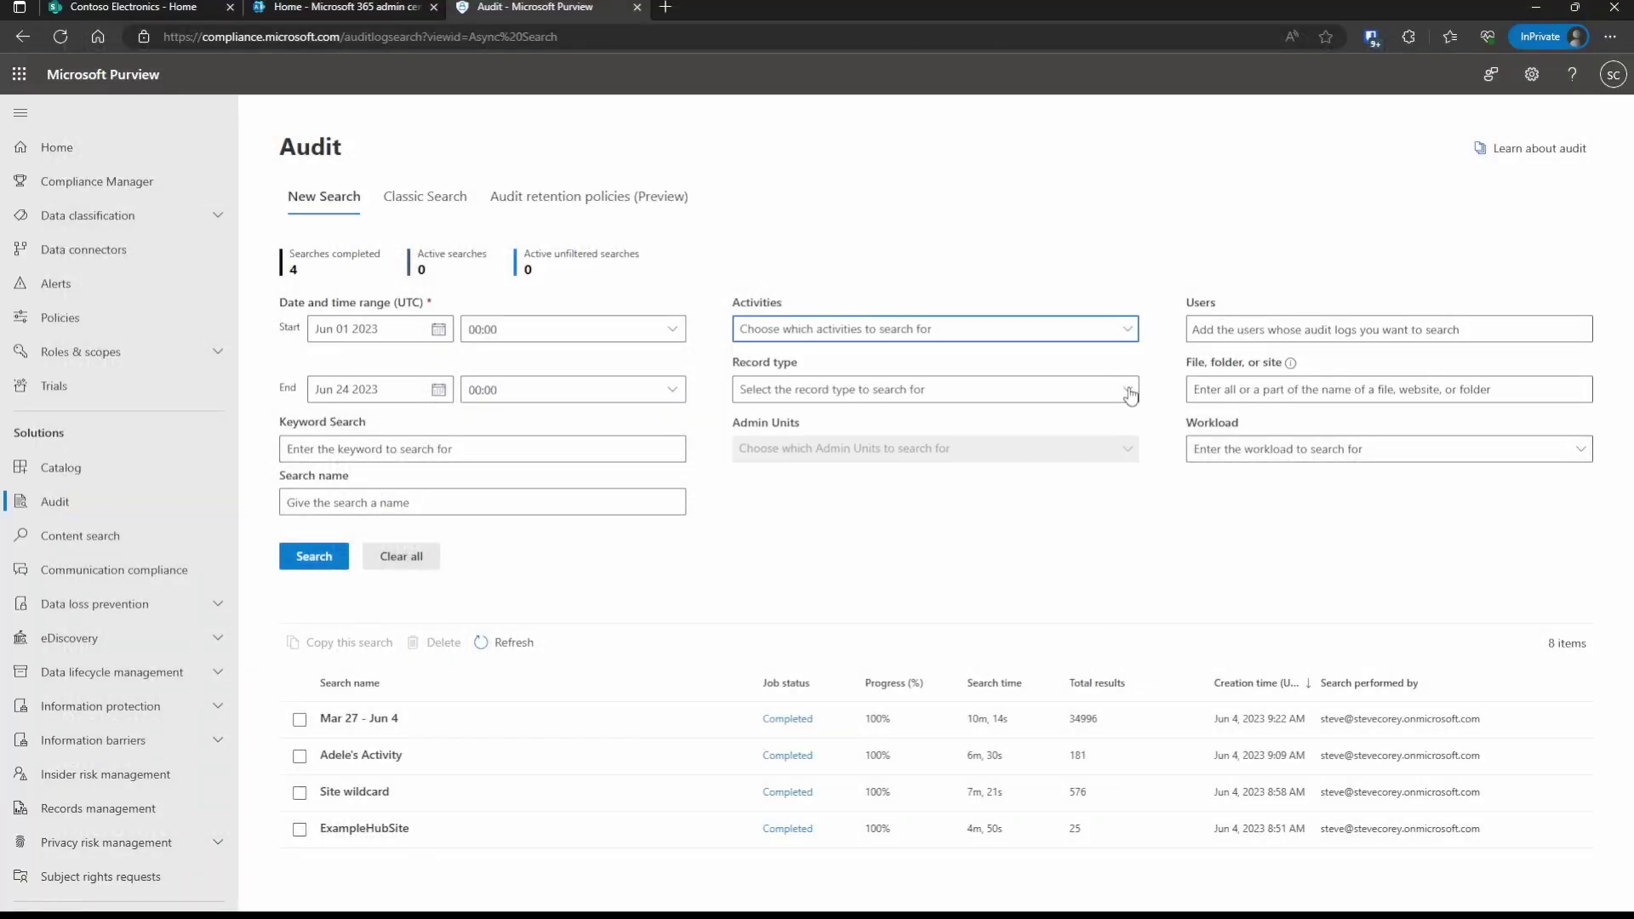
# Paste the contosoportal SharePoint site URL, ending in '/', into the file, folder or site filter.
pyautogui.click(1247, 389)
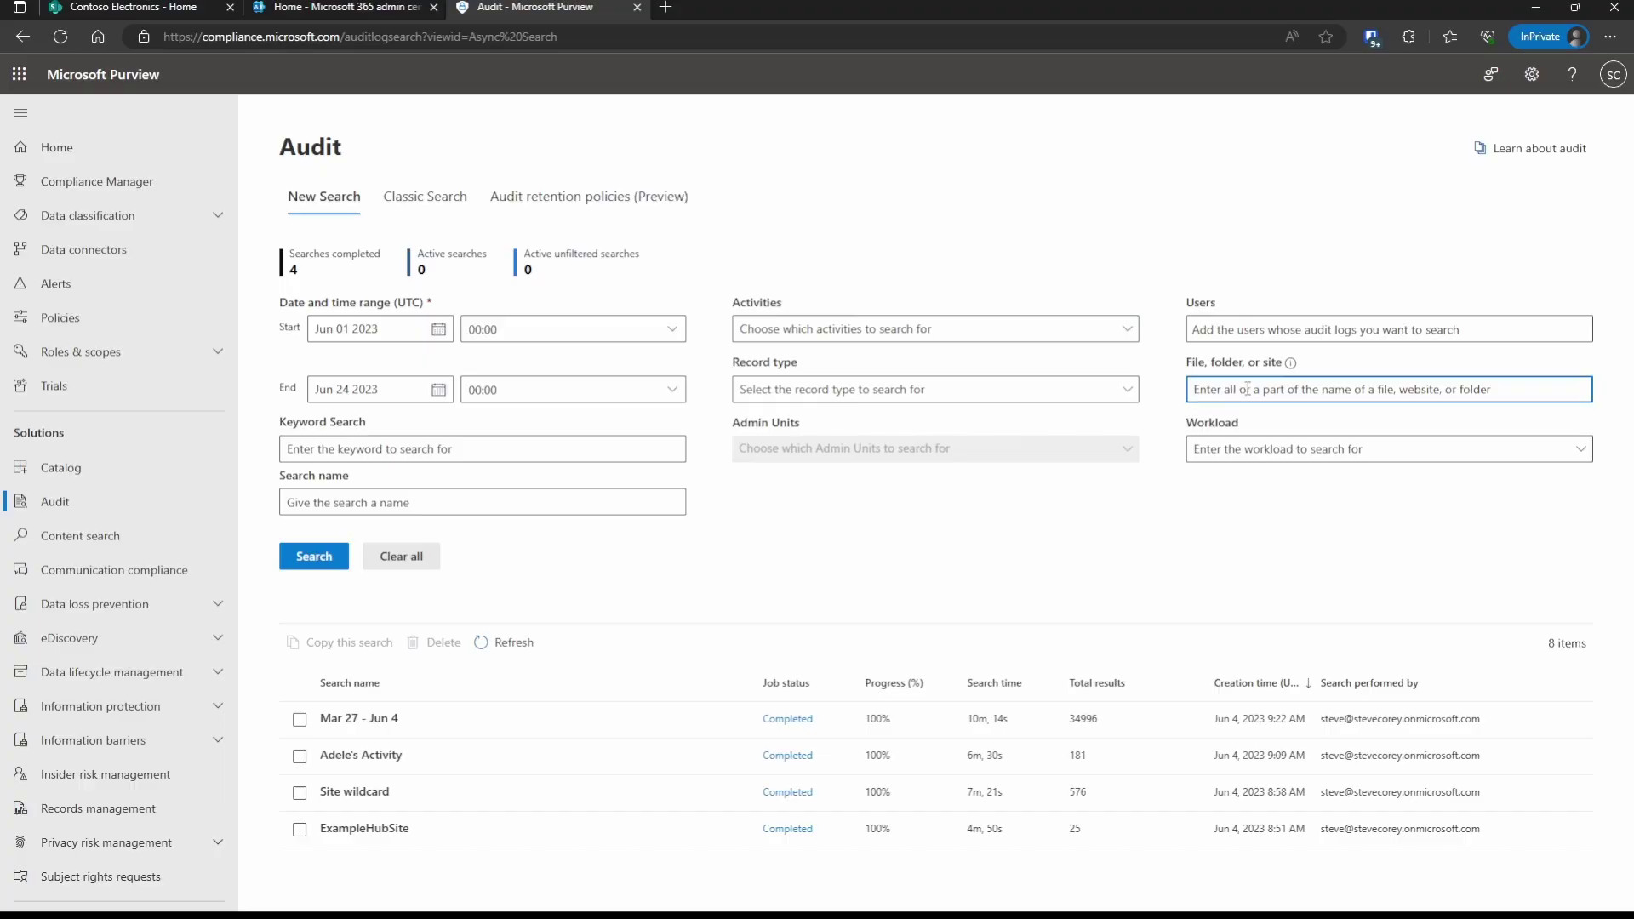
pyautogui.write('https://stevecorey.sharepoint.com/sites/contosoportal')
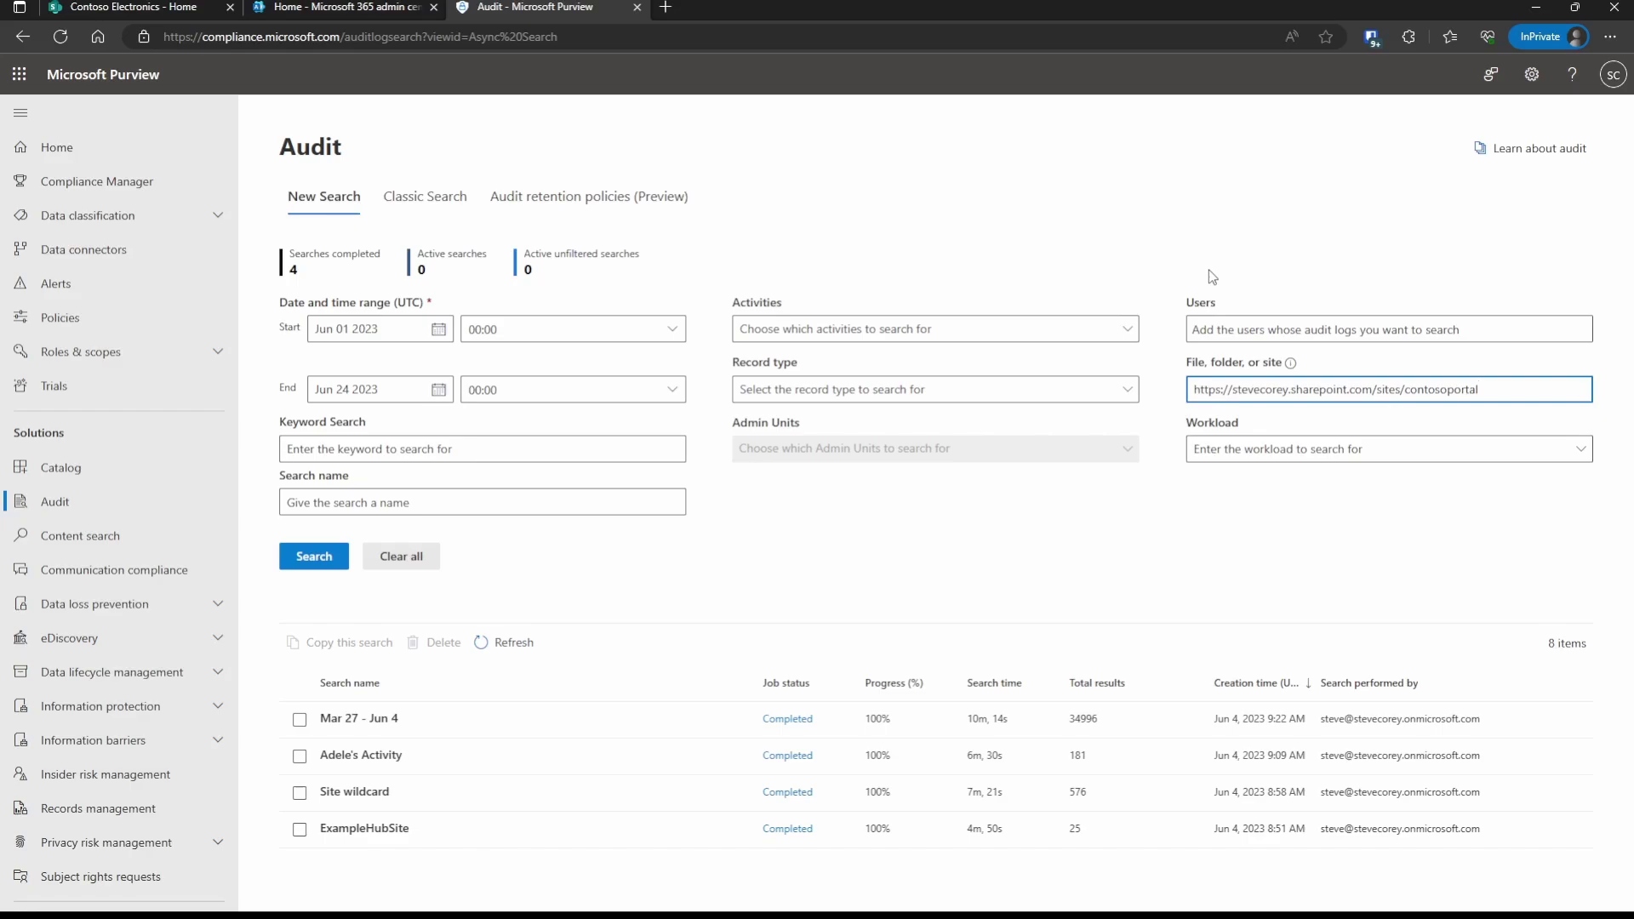
pyautogui.write('/*')
pyautogui.hotkey('shift', 'Tab')
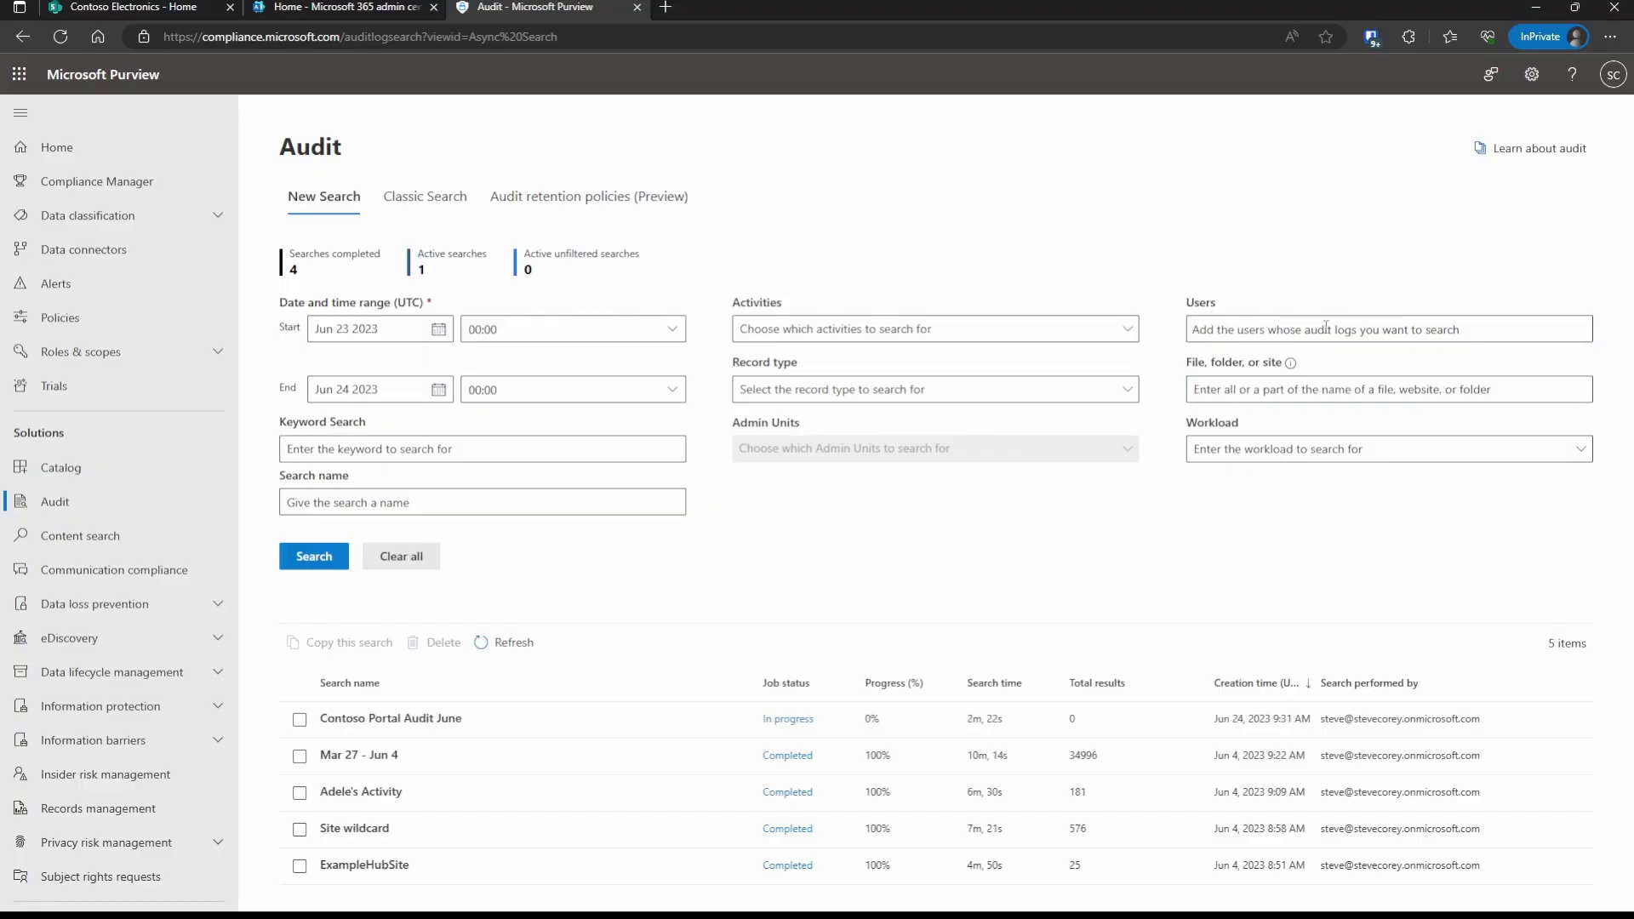
pyautogui.click(1318, 331)
pyautogui.write('ade')
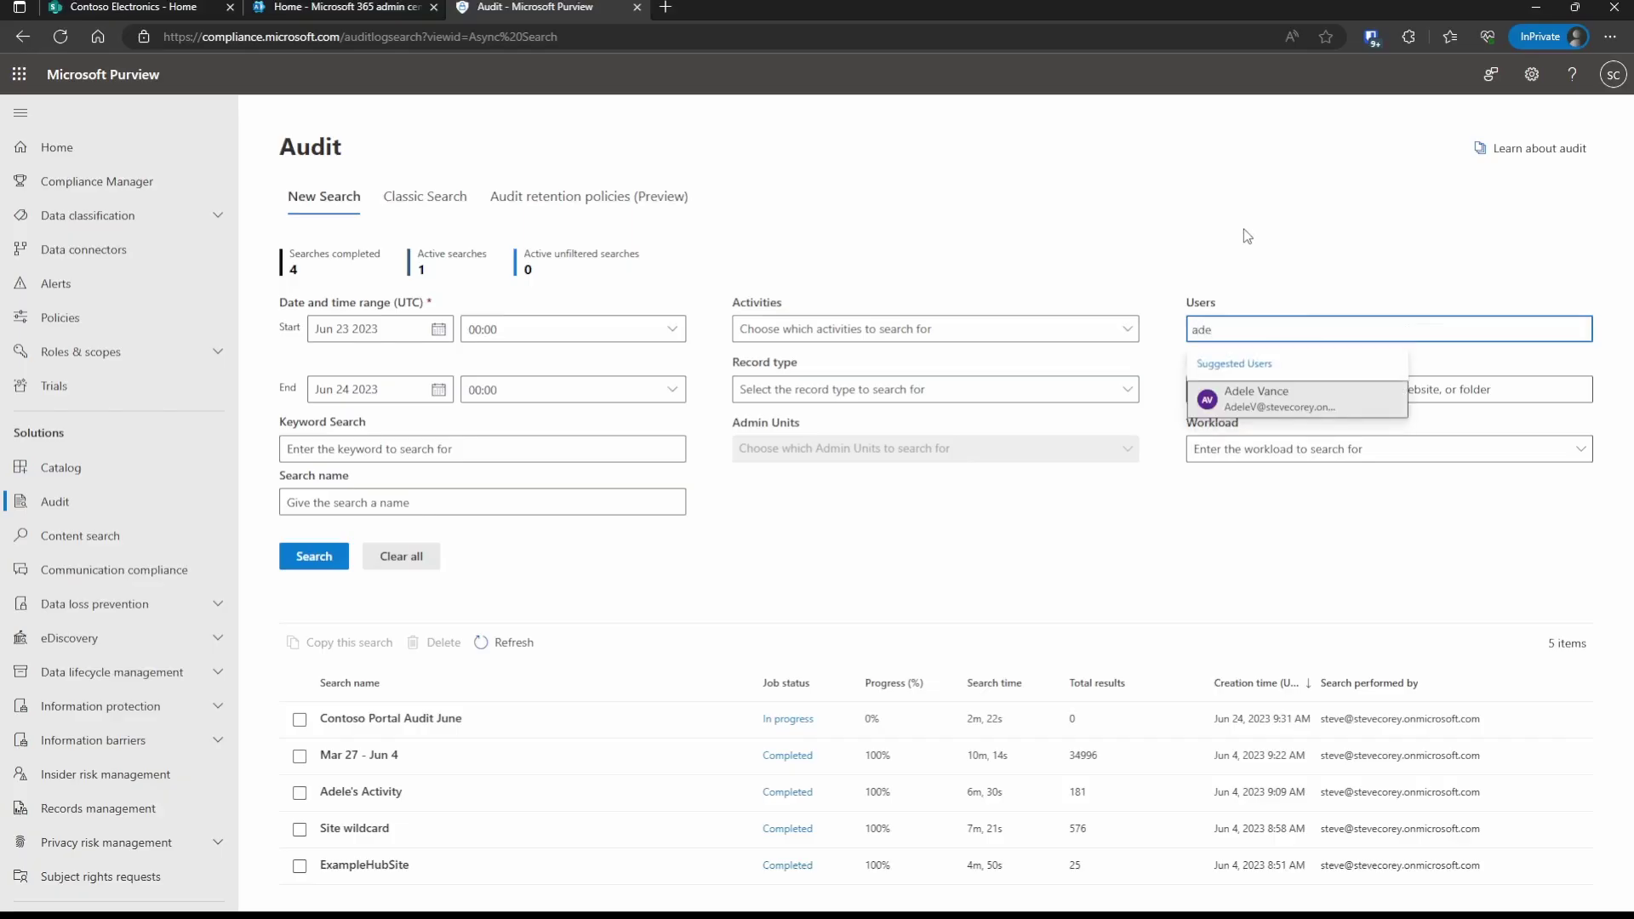
pyautogui.click(1290, 393)
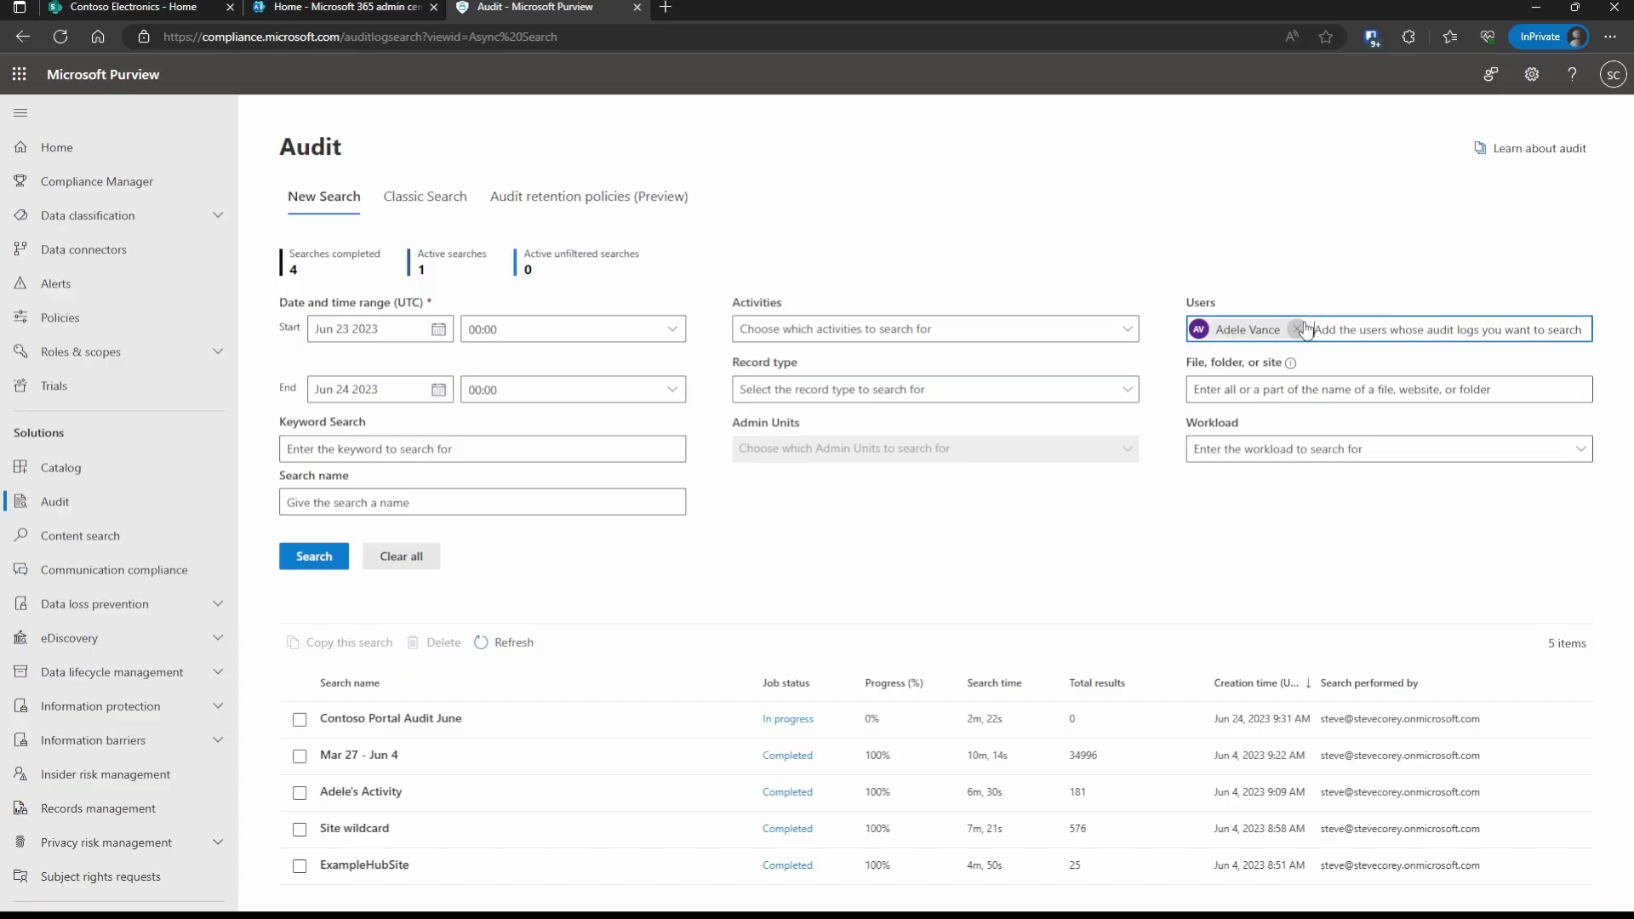
pyautogui.write('die')
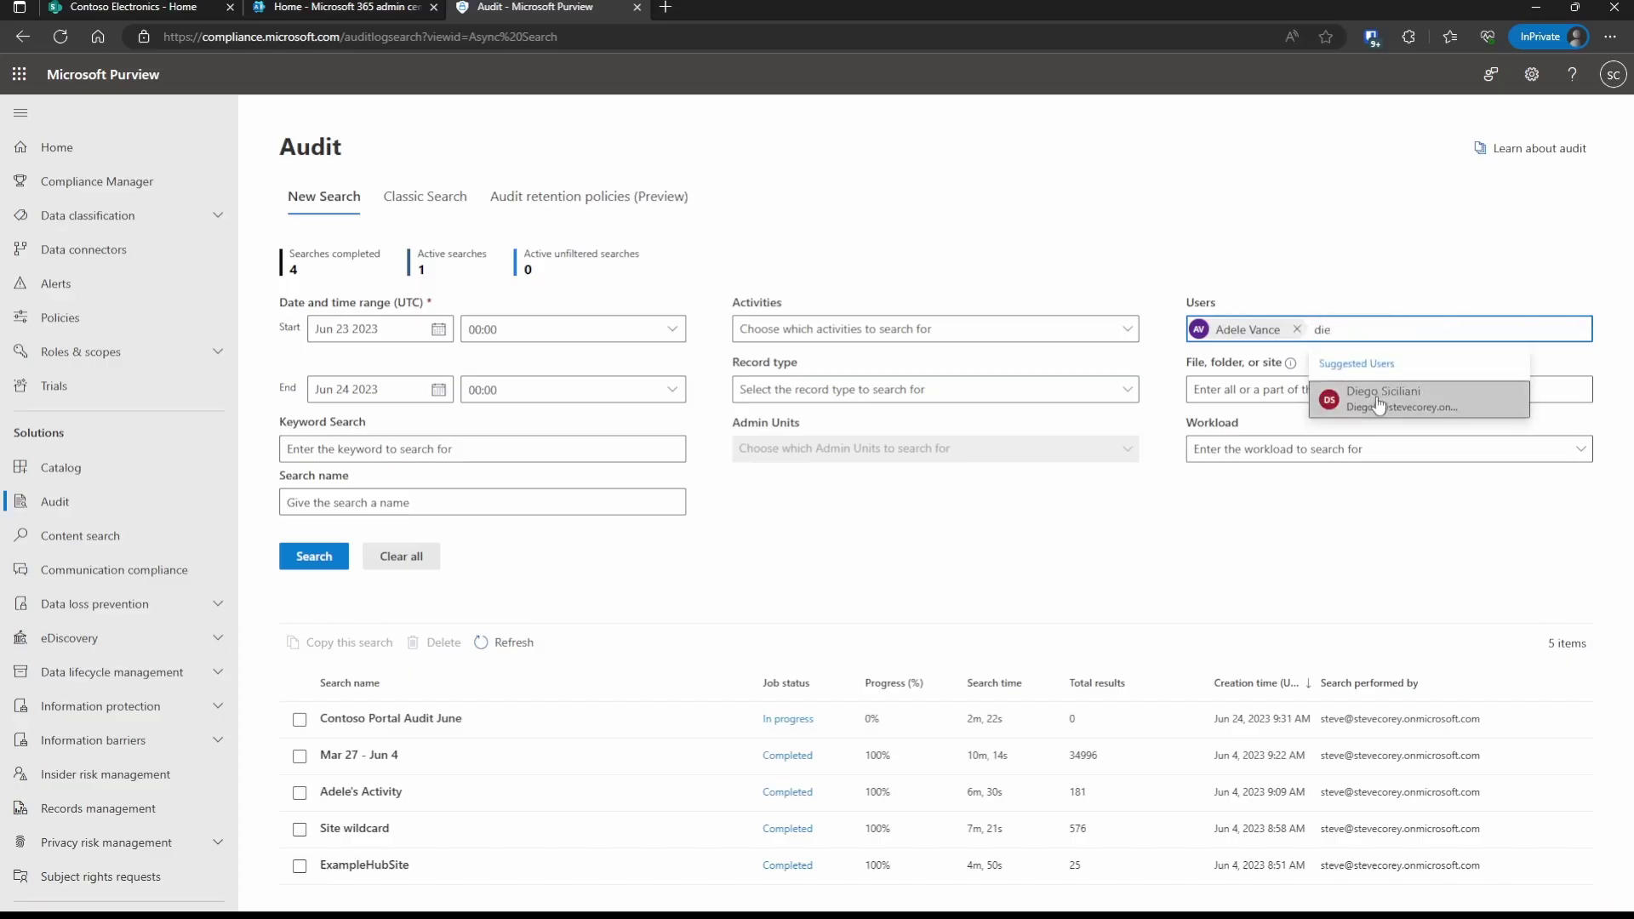
pyautogui.click(1379, 405)
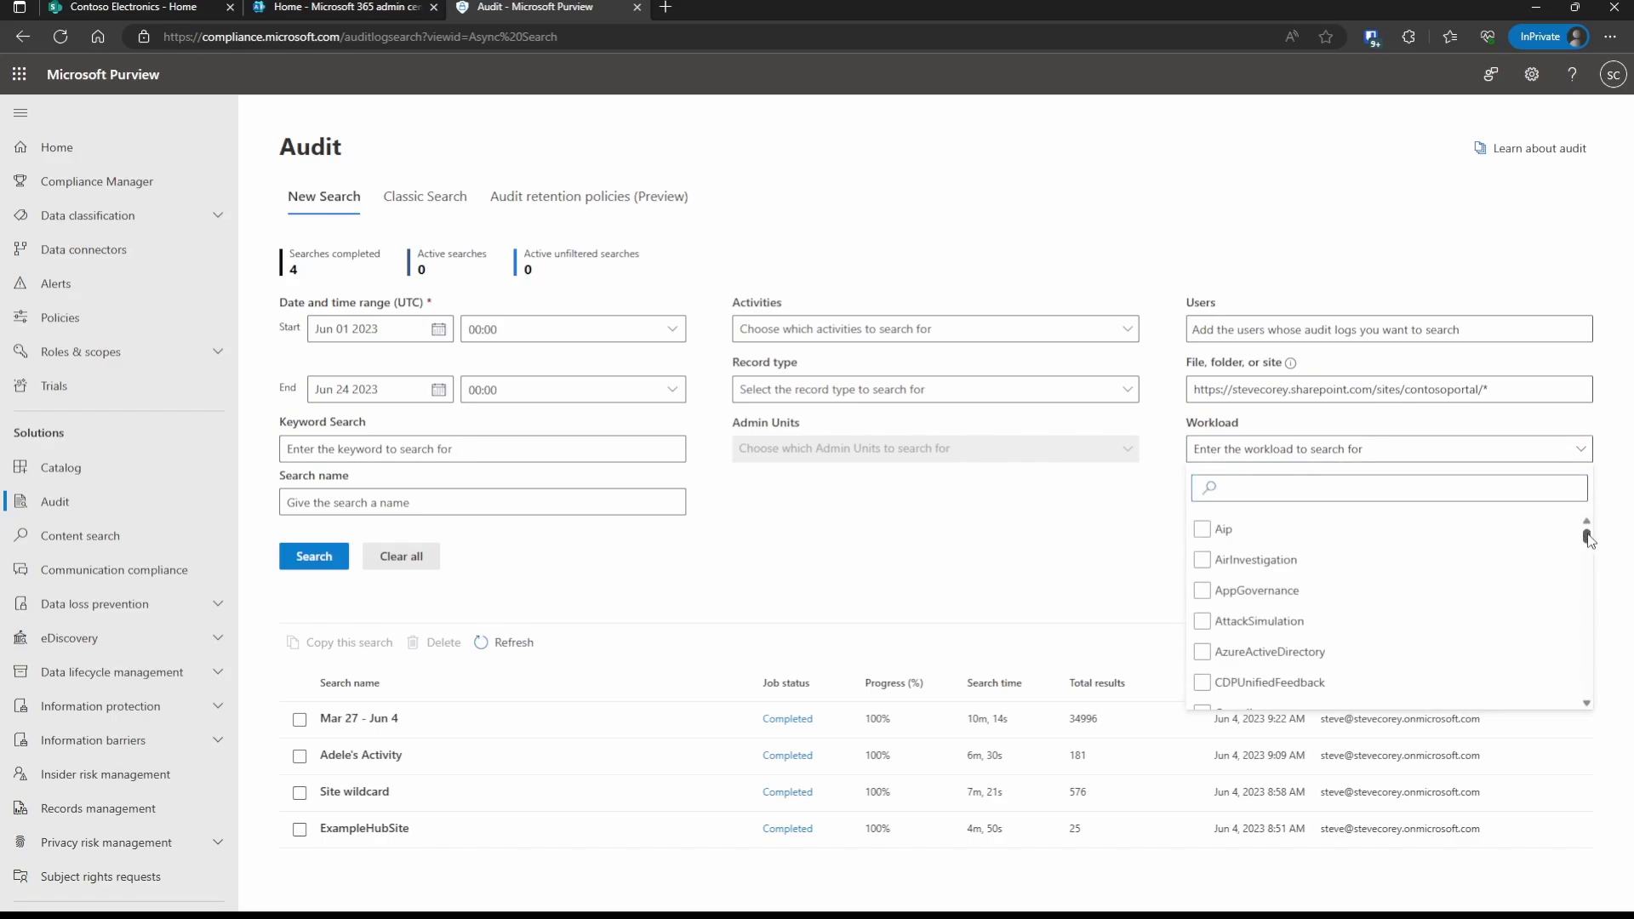
pyautogui.moveTo(1587, 539)
pyautogui.mouseDown()
pyautogui.moveTo(1587, 560)
pyautogui.moveTo(1587, 546)
pyautogui.mouseUp()
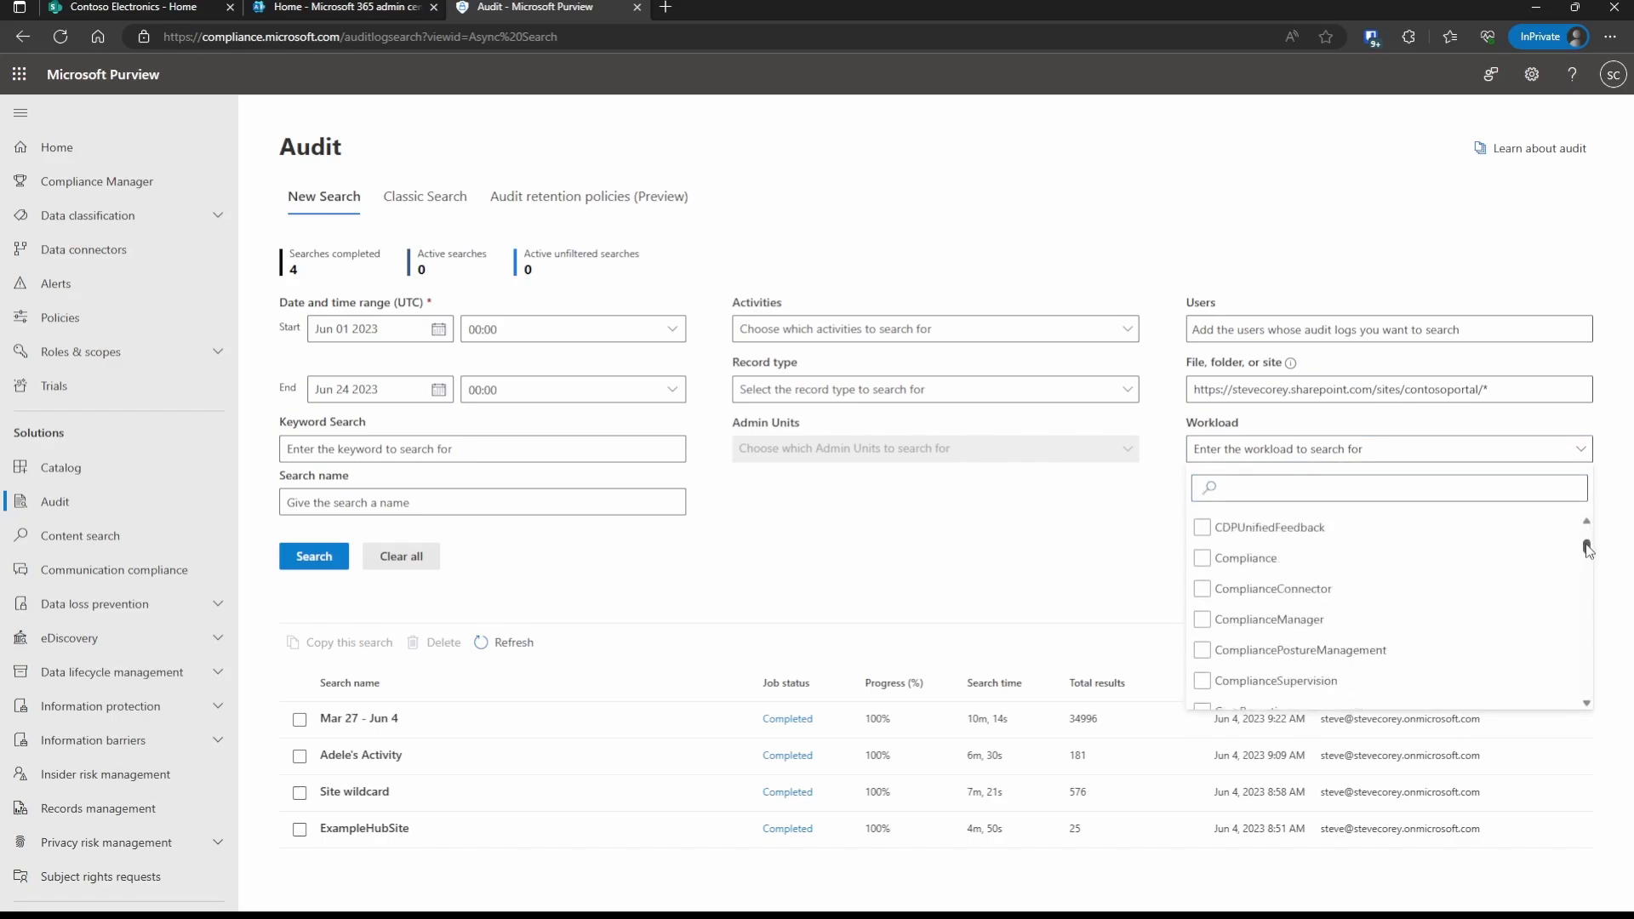
pyautogui.click(1466, 559)
pyautogui.click(1476, 560)
pyautogui.moveTo(1588, 549); pyautogui.dragTo(1580, 678)
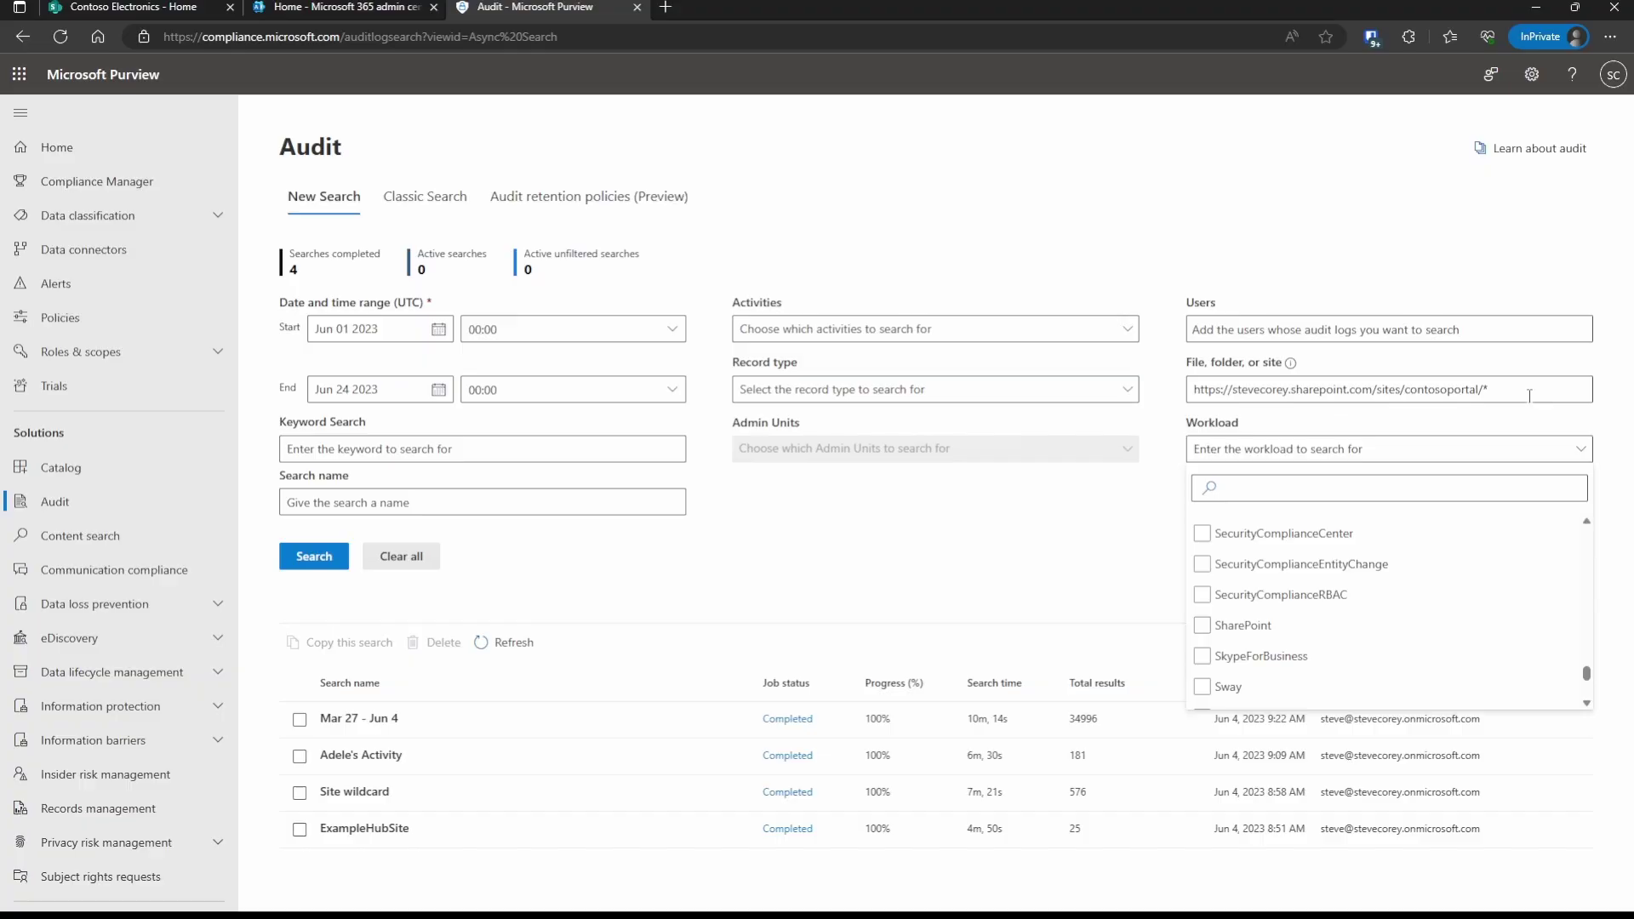
pyautogui.click(1133, 560)
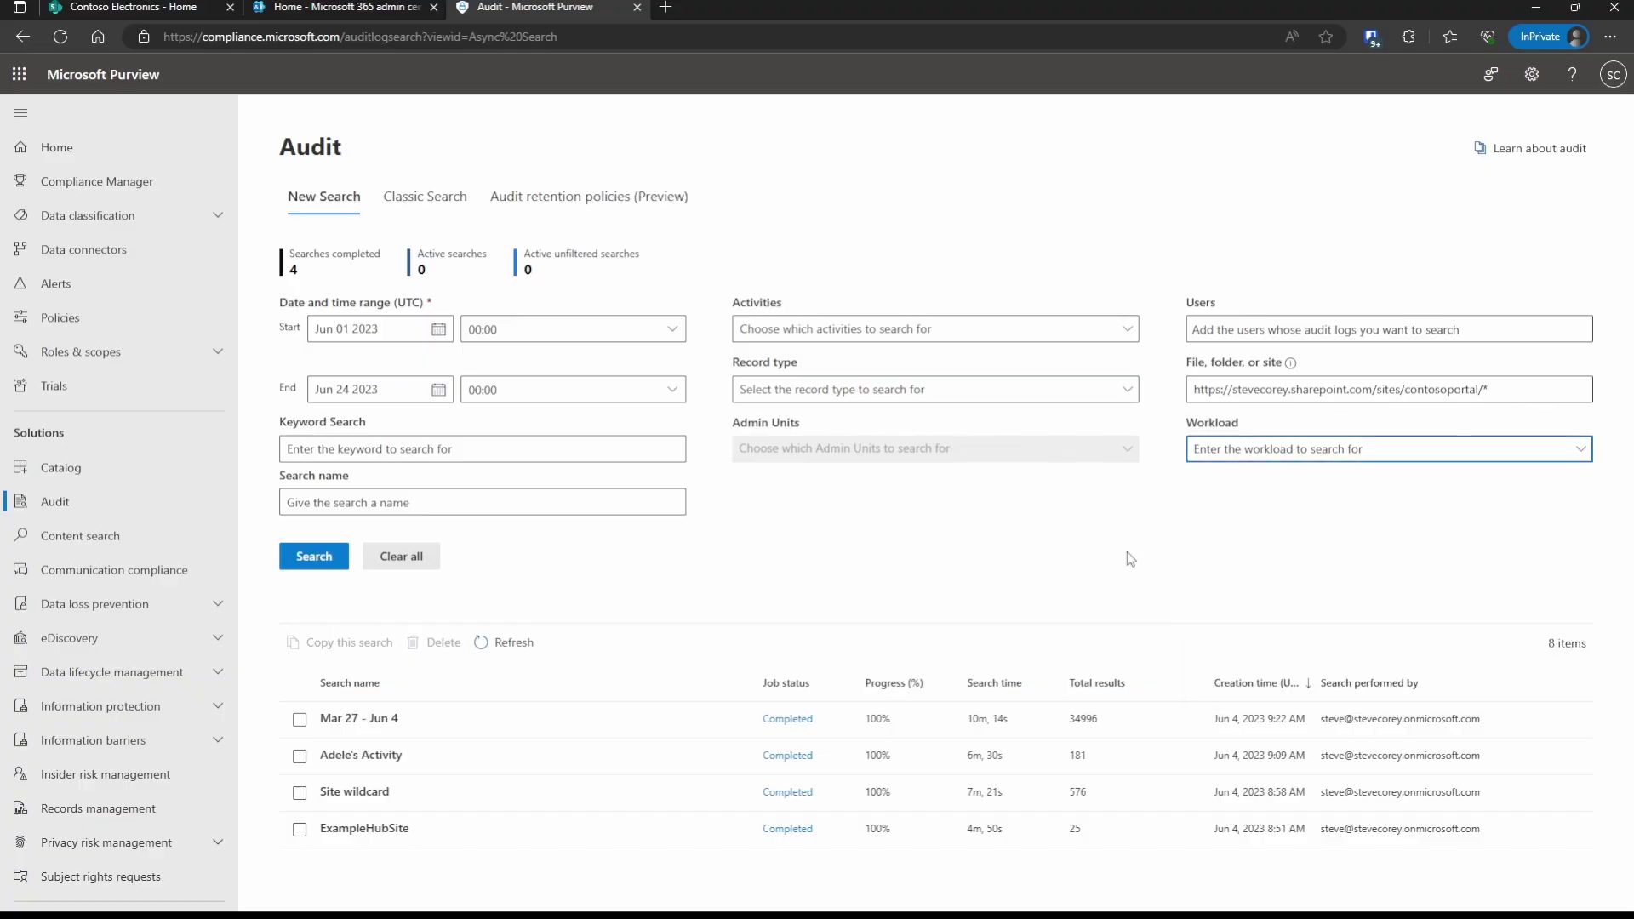
pyautogui.click(1133, 396)
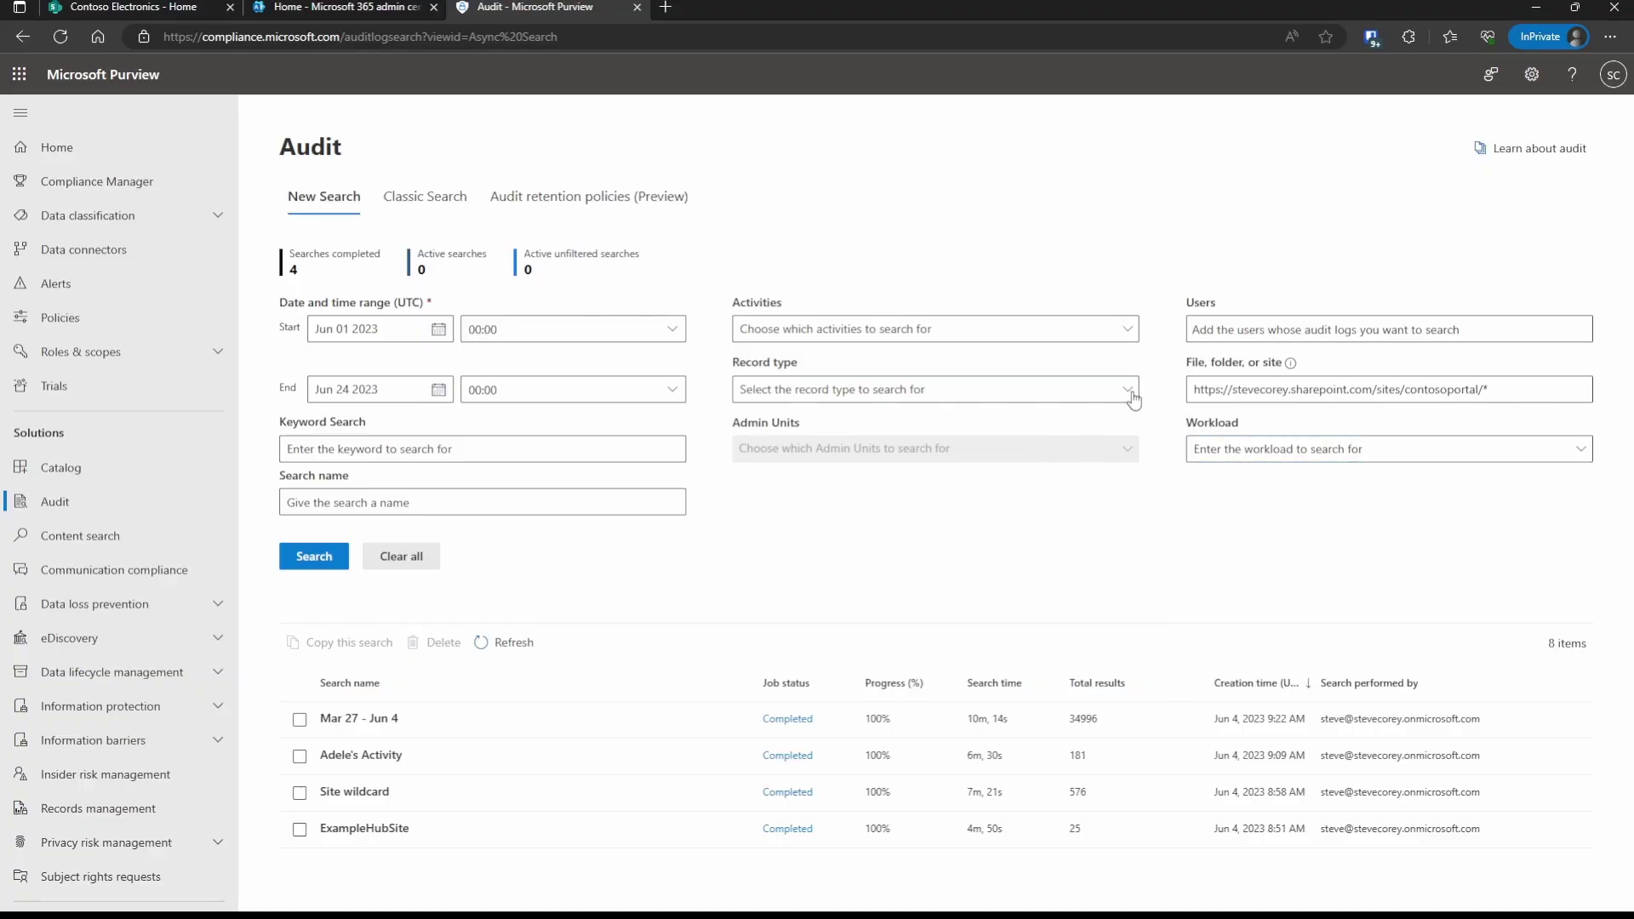
pyautogui.click(1132, 396)
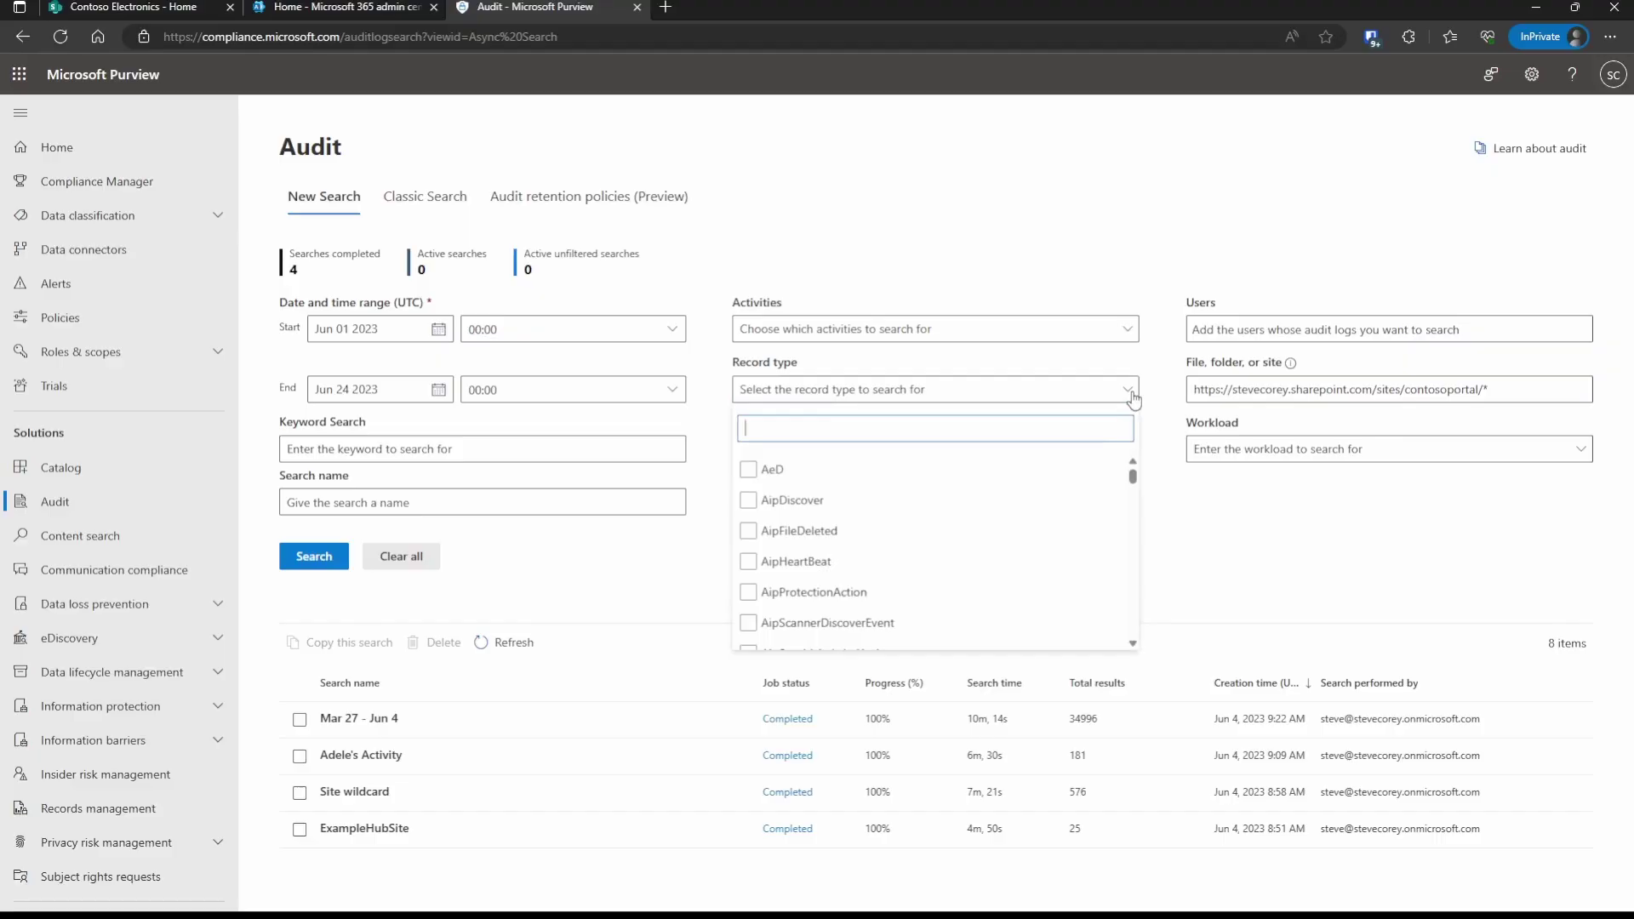
pyautogui.moveTo(1134, 485); pyautogui.dragTo(1139, 544)
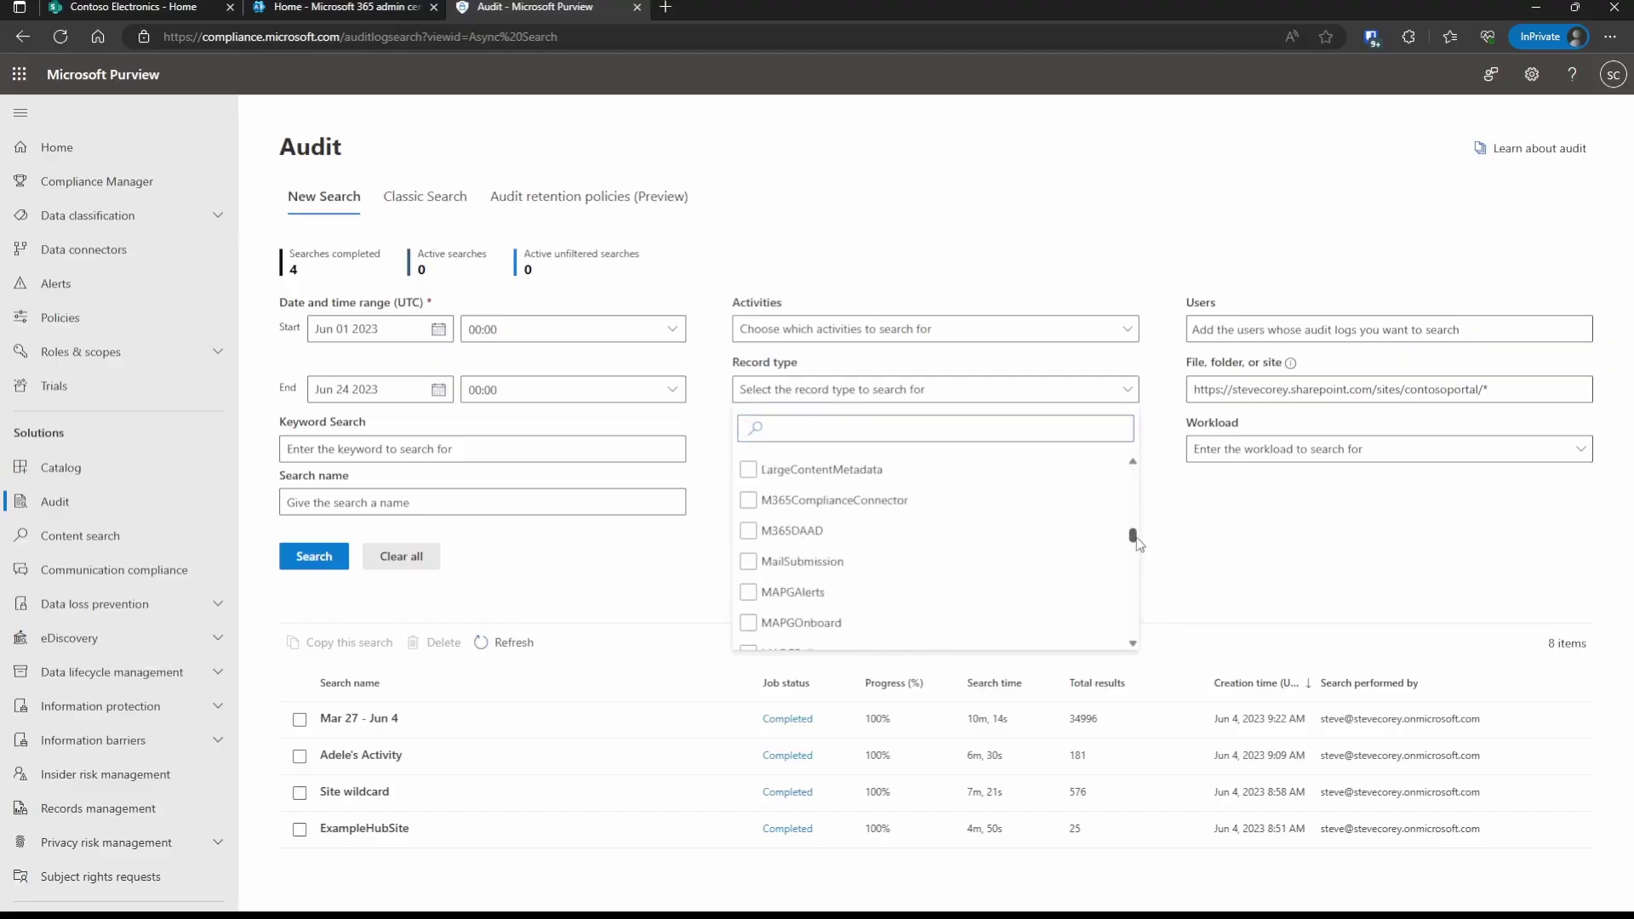
pyautogui.click(564, 502)
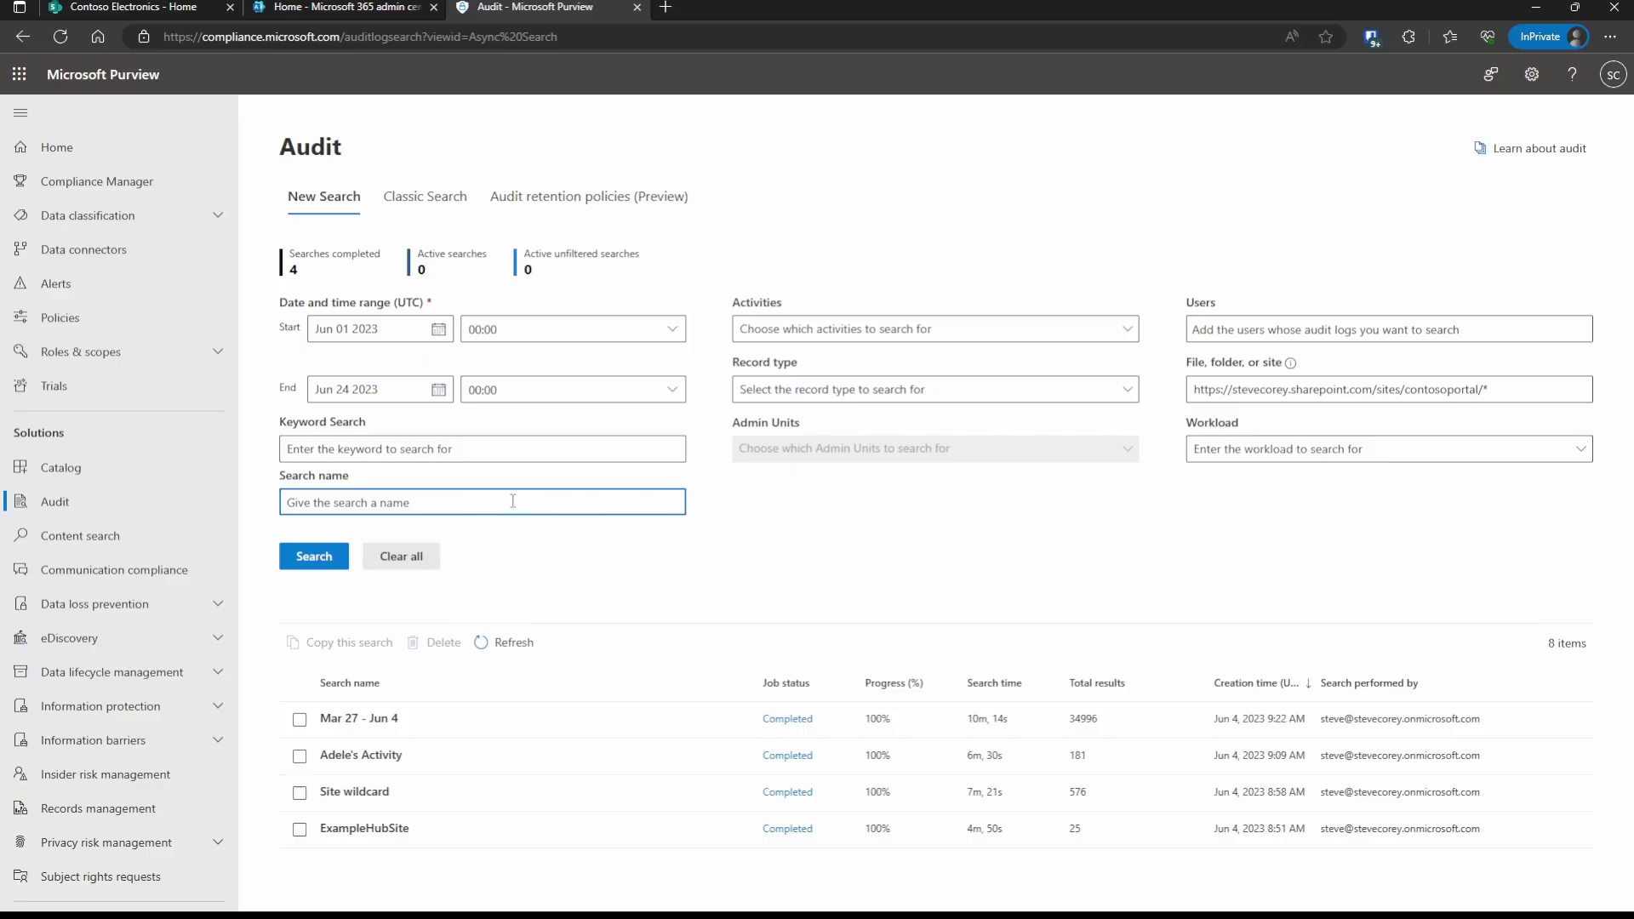
# Name the search 'Contoso Portal AuditJune' and run it.
pyautogui.write('Contoso Portal AuditJune')
pyautogui.click(316, 562)
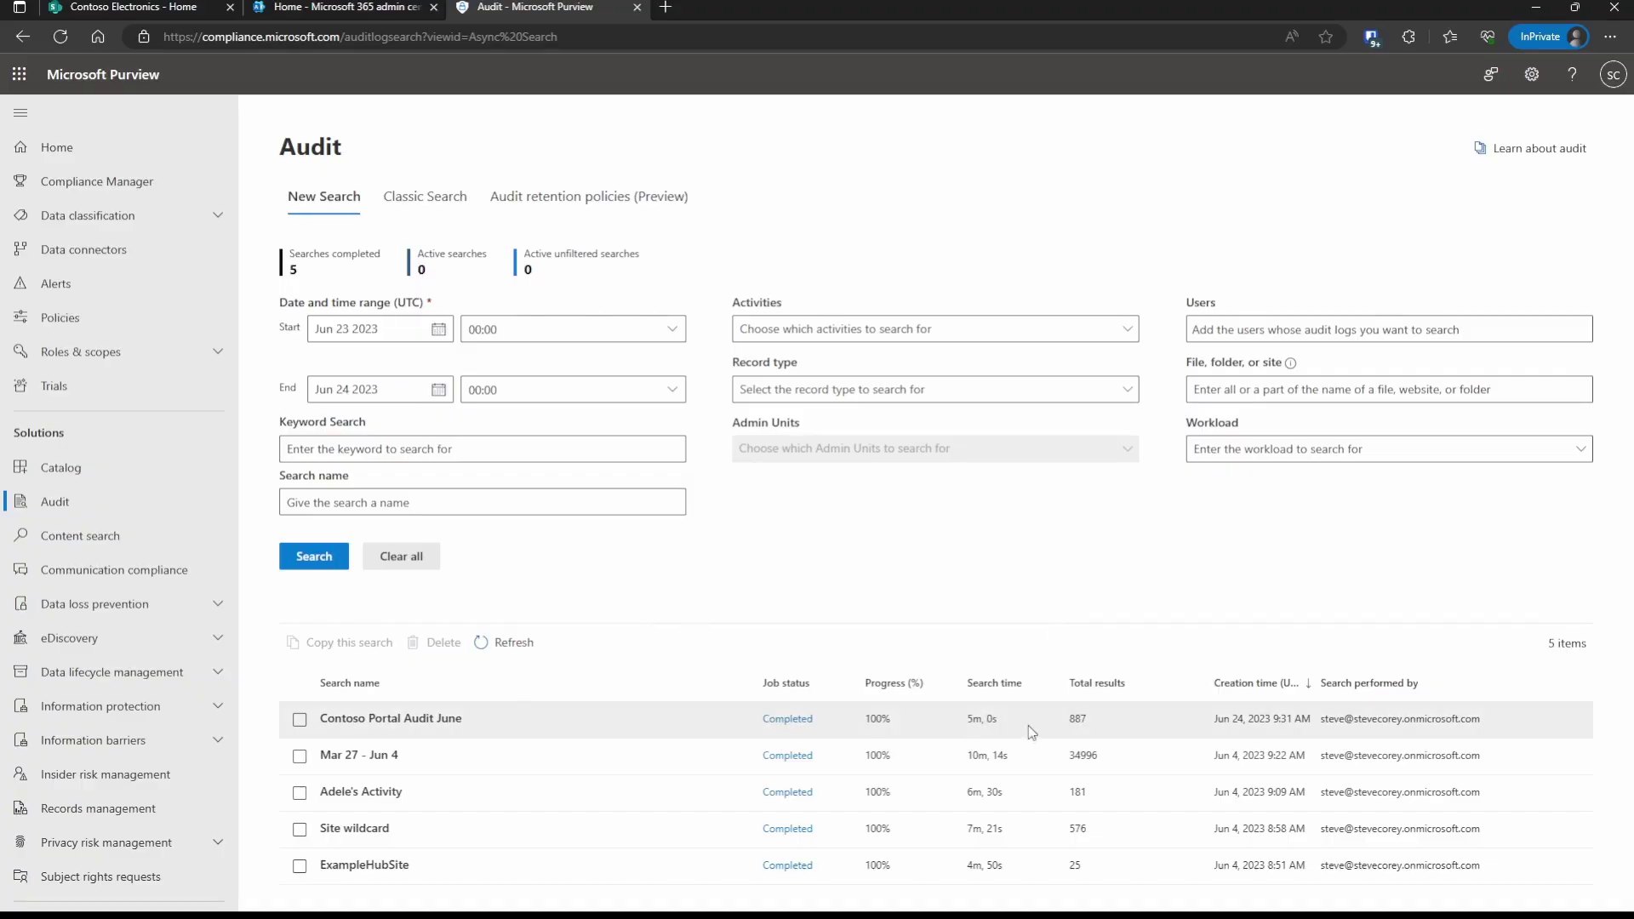
# Open the Contoso Portal Audit June results and scroll through the 887 records.
pyautogui.click(416, 719)
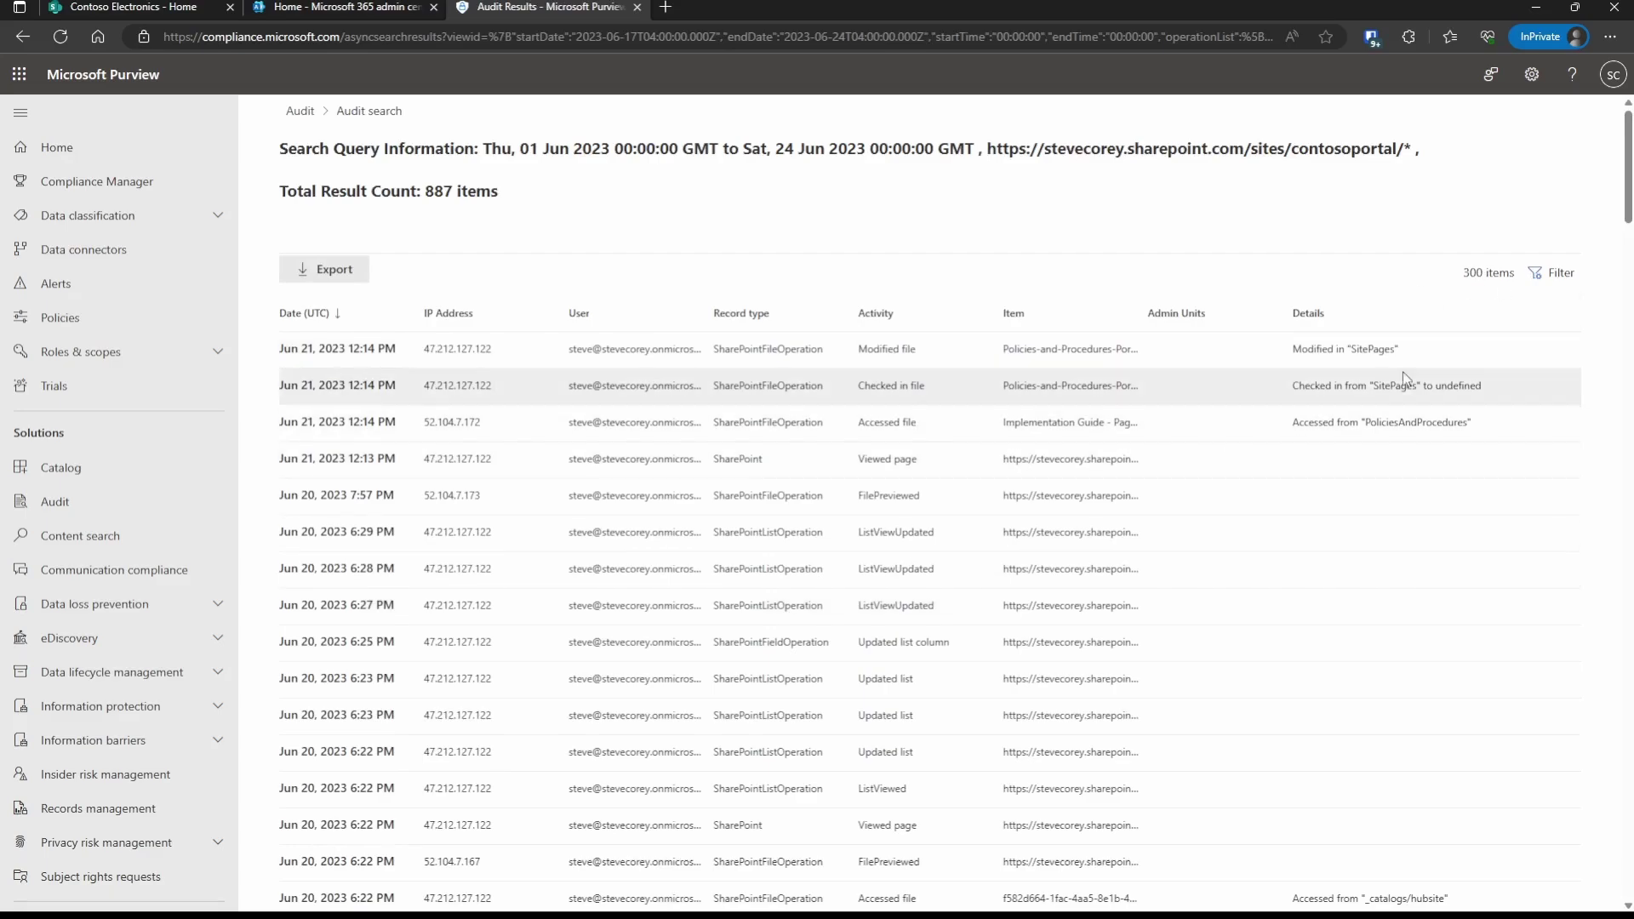
pyautogui.moveTo(1627, 206); pyautogui.dragTo(1583, 822)
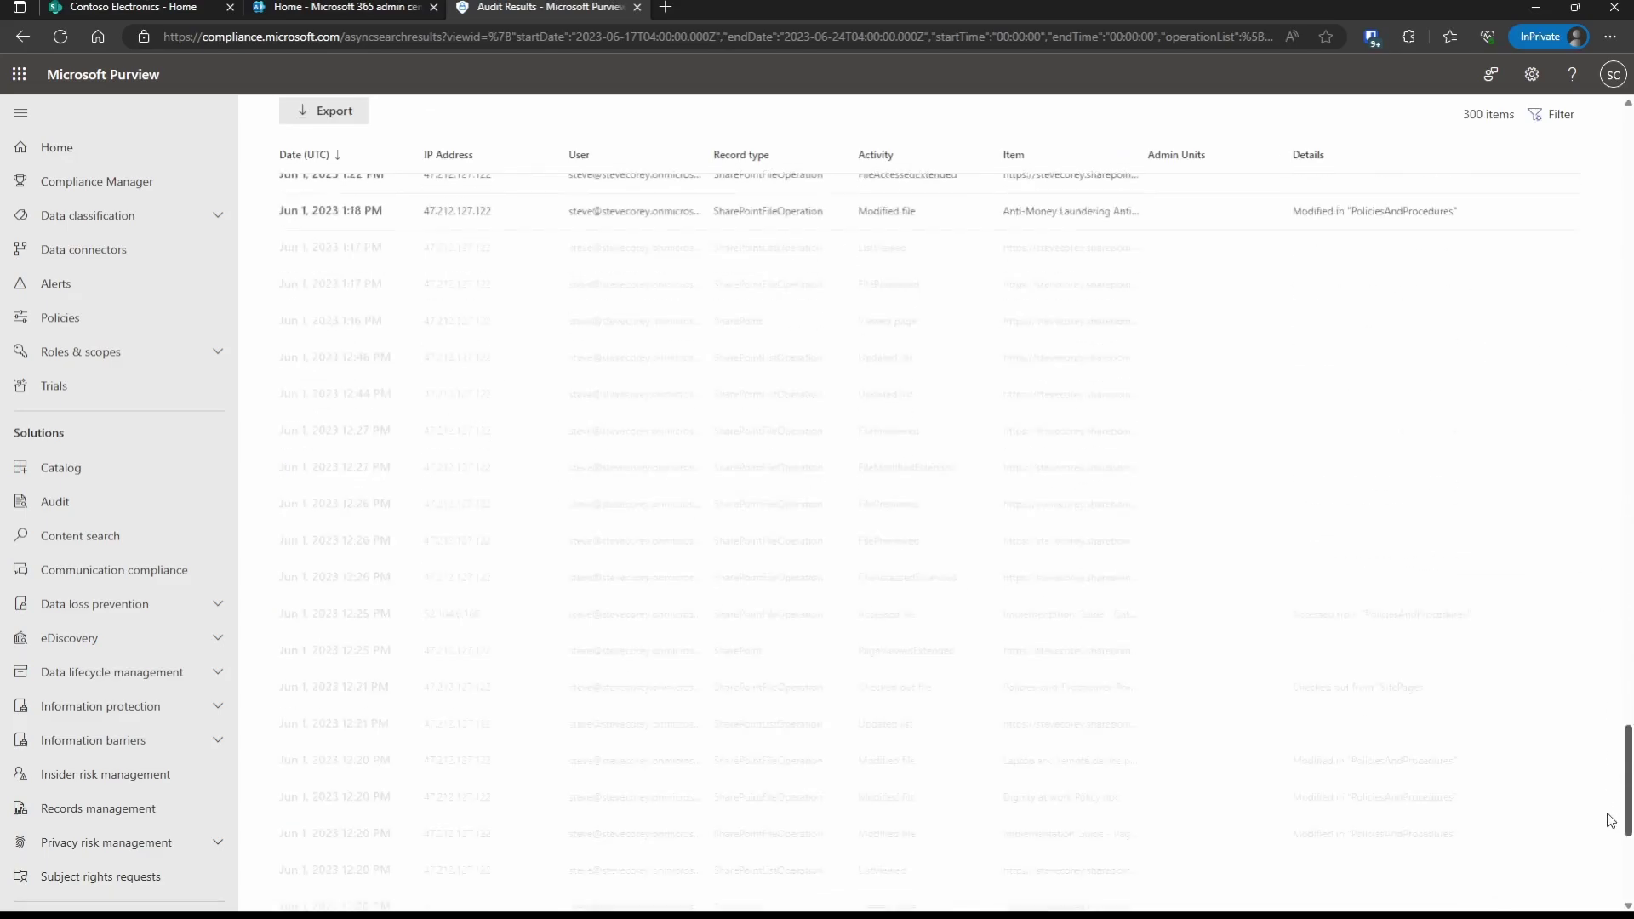
pyautogui.scroll(-15, 1492, 865)
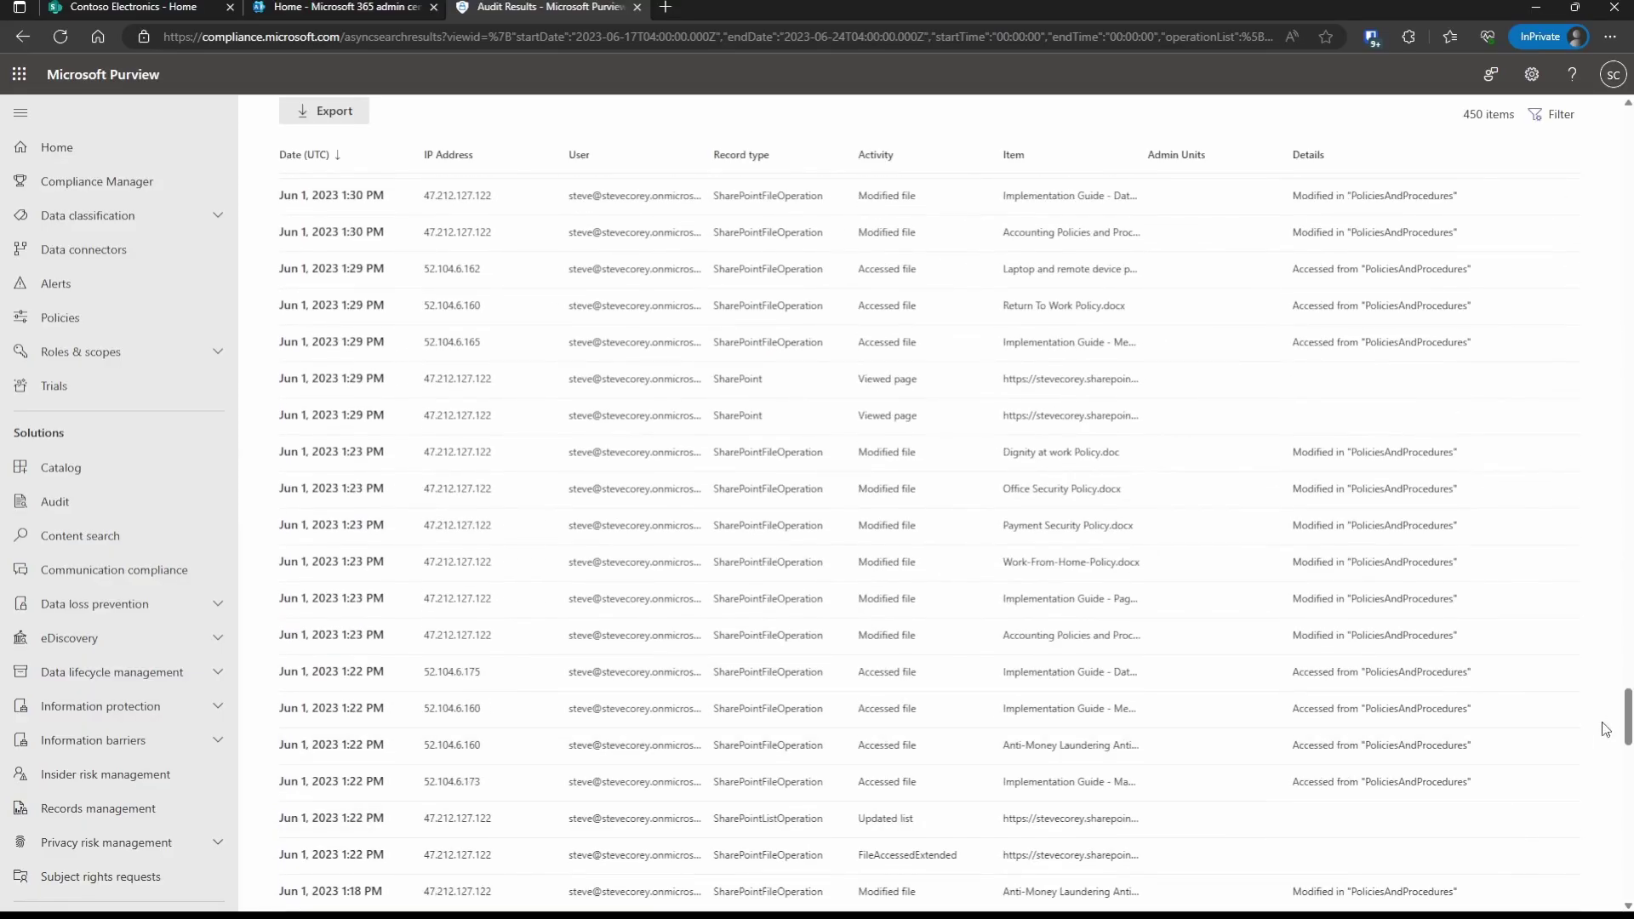
pyautogui.moveTo(1626, 719); pyautogui.dragTo(1611, 128)
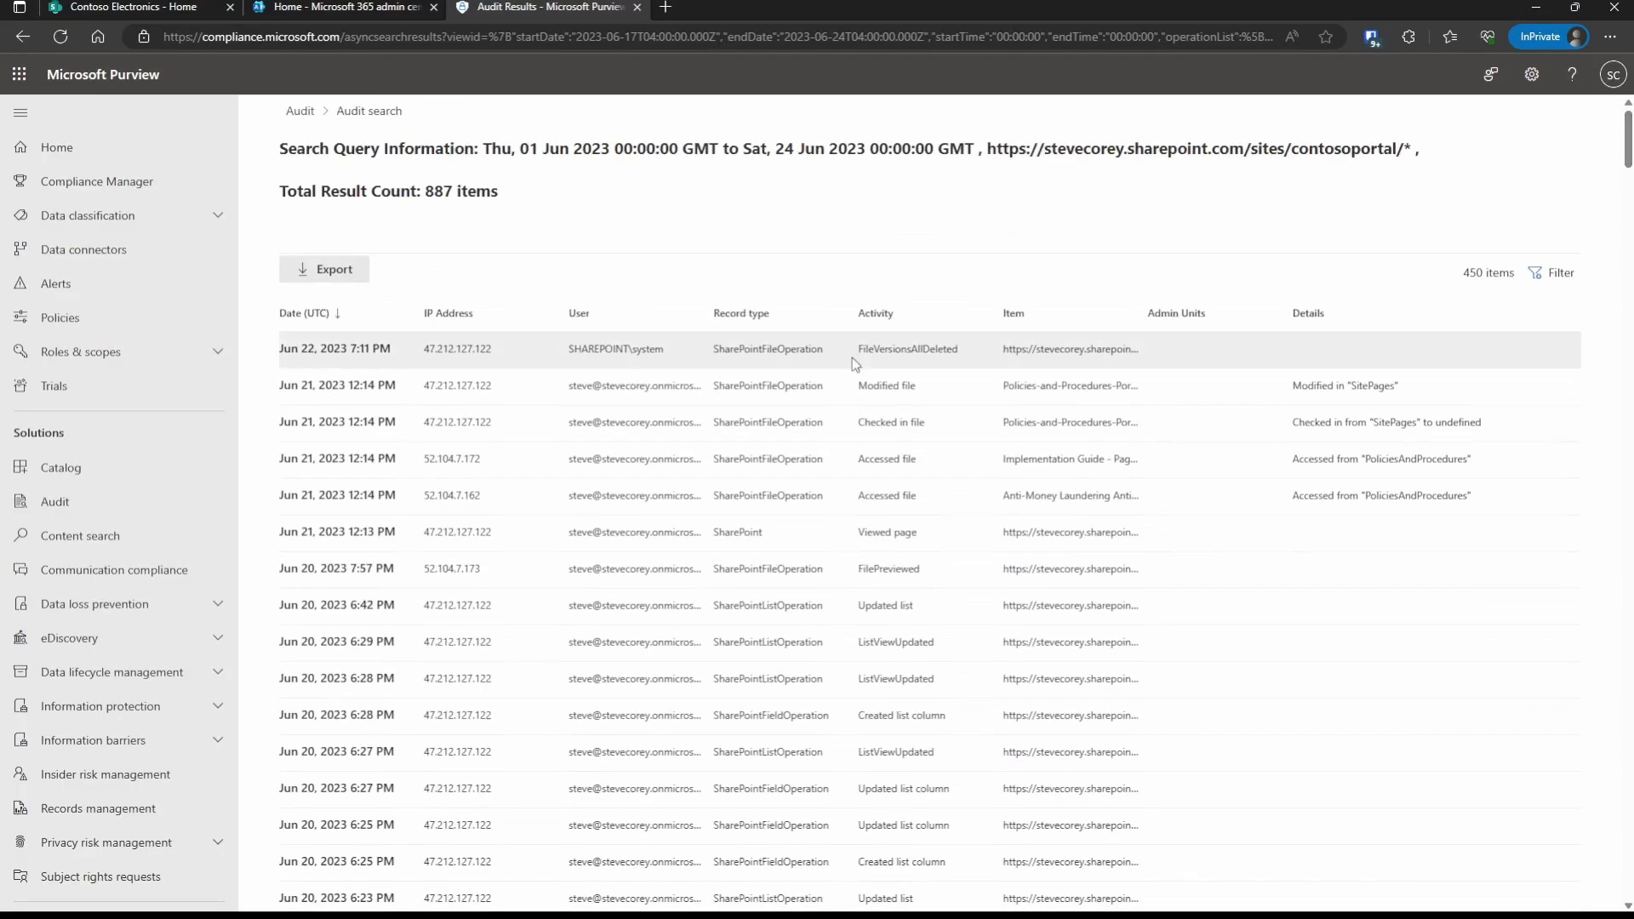
# Sort results by record type, export them, then open and close the filter pane unchanged.
pyautogui.click(741, 313)
pyautogui.click(740, 313)
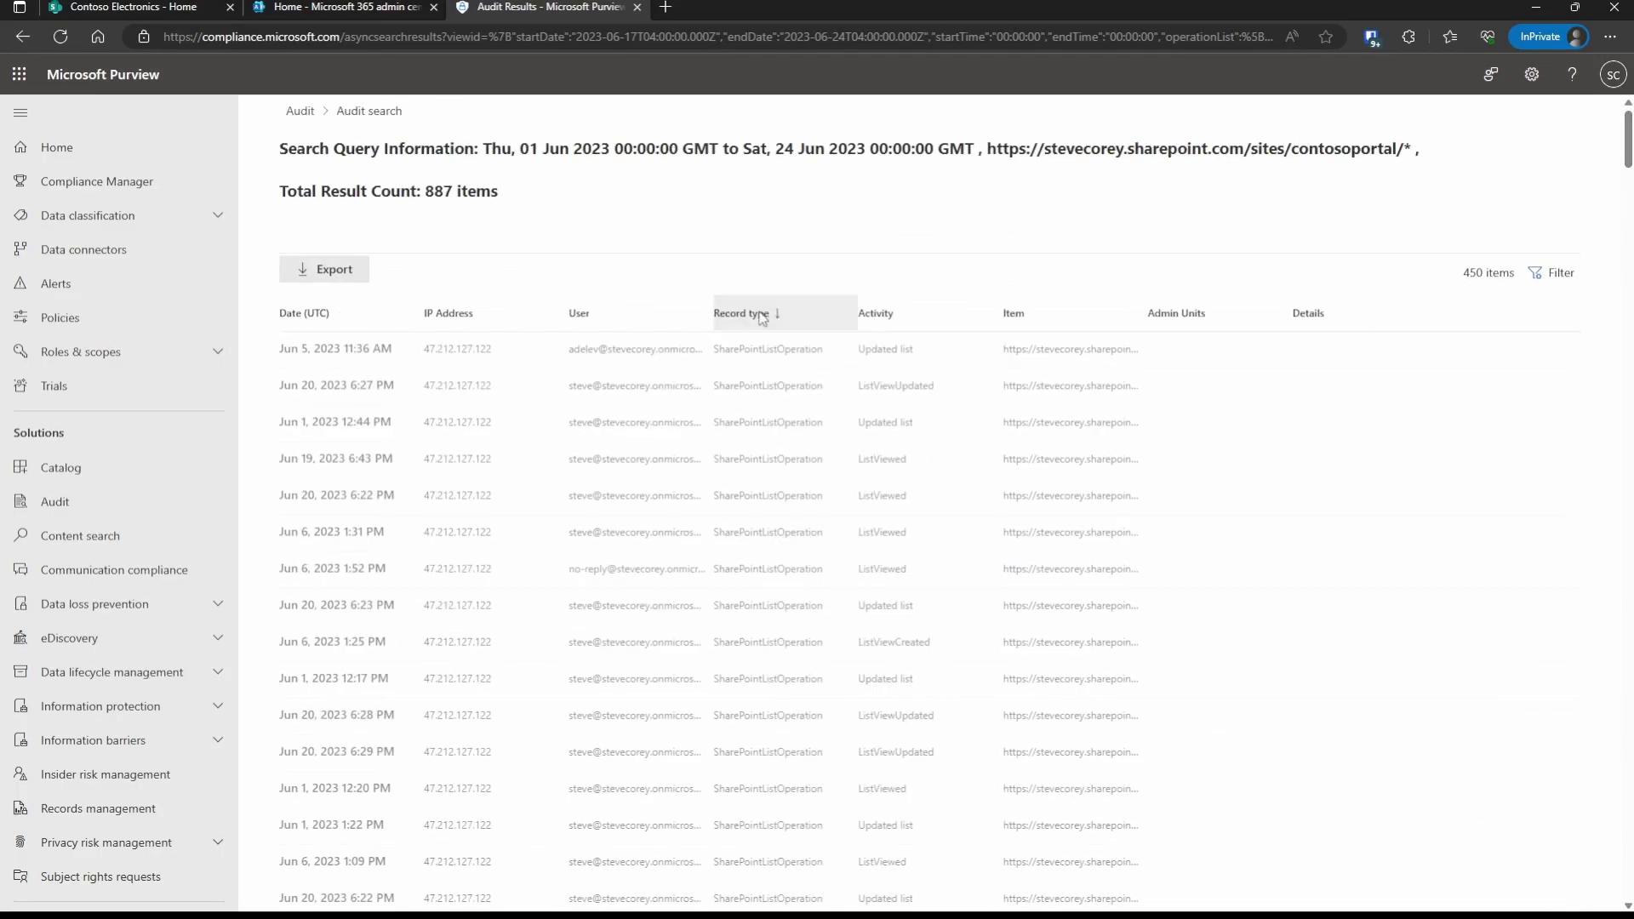
pyautogui.click(353, 273)
pyautogui.press('Return')
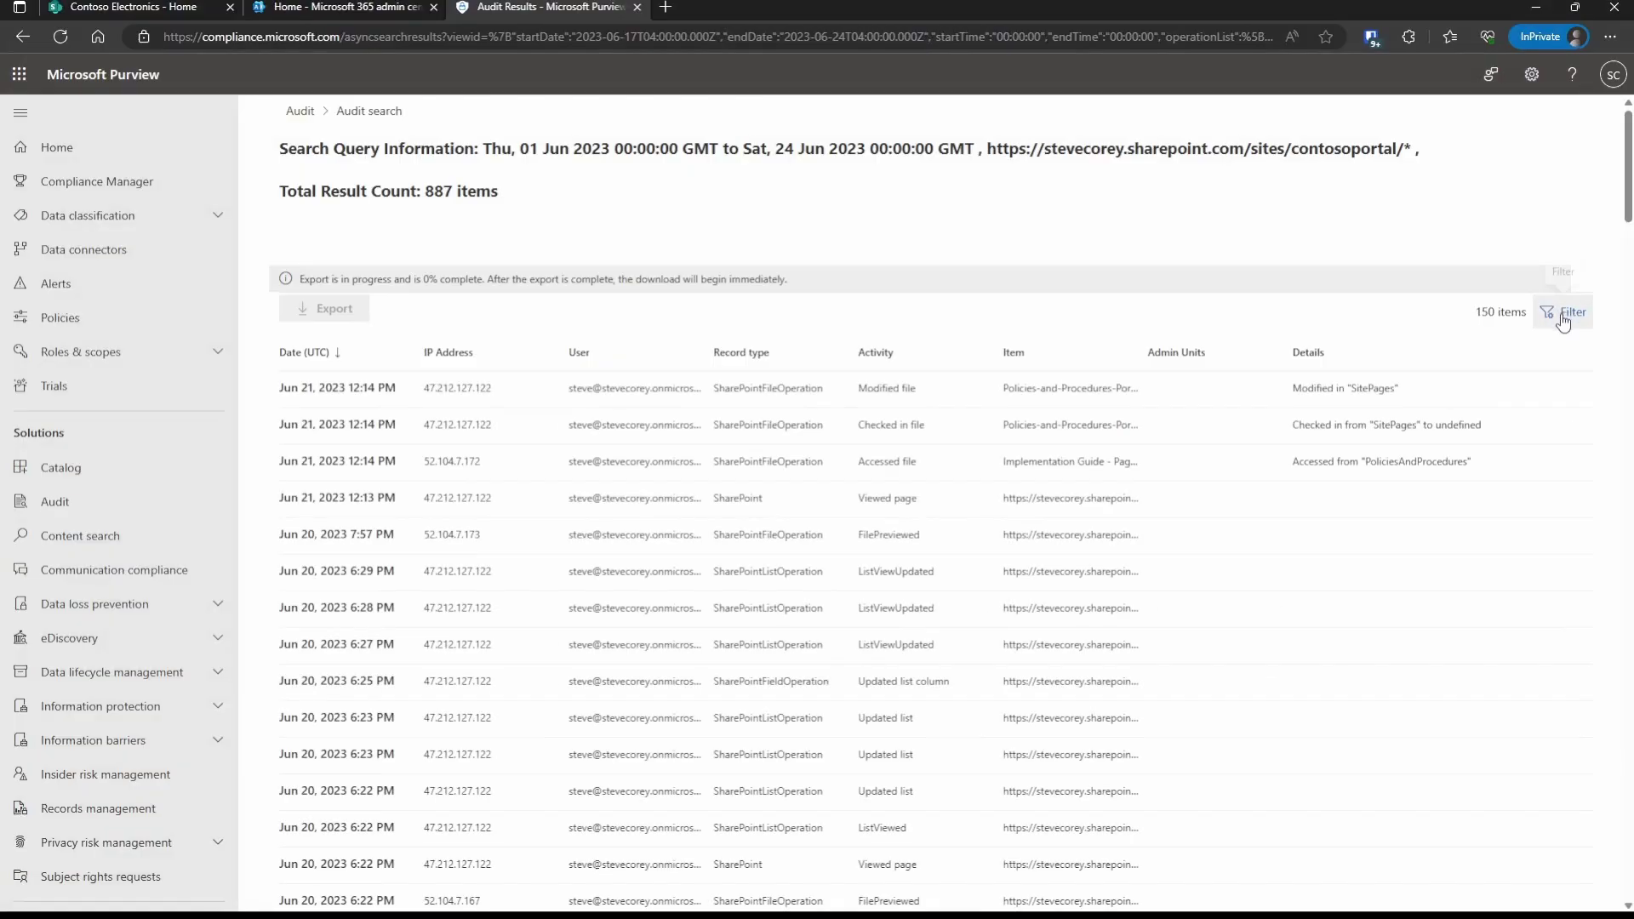
pyautogui.click(1564, 313)
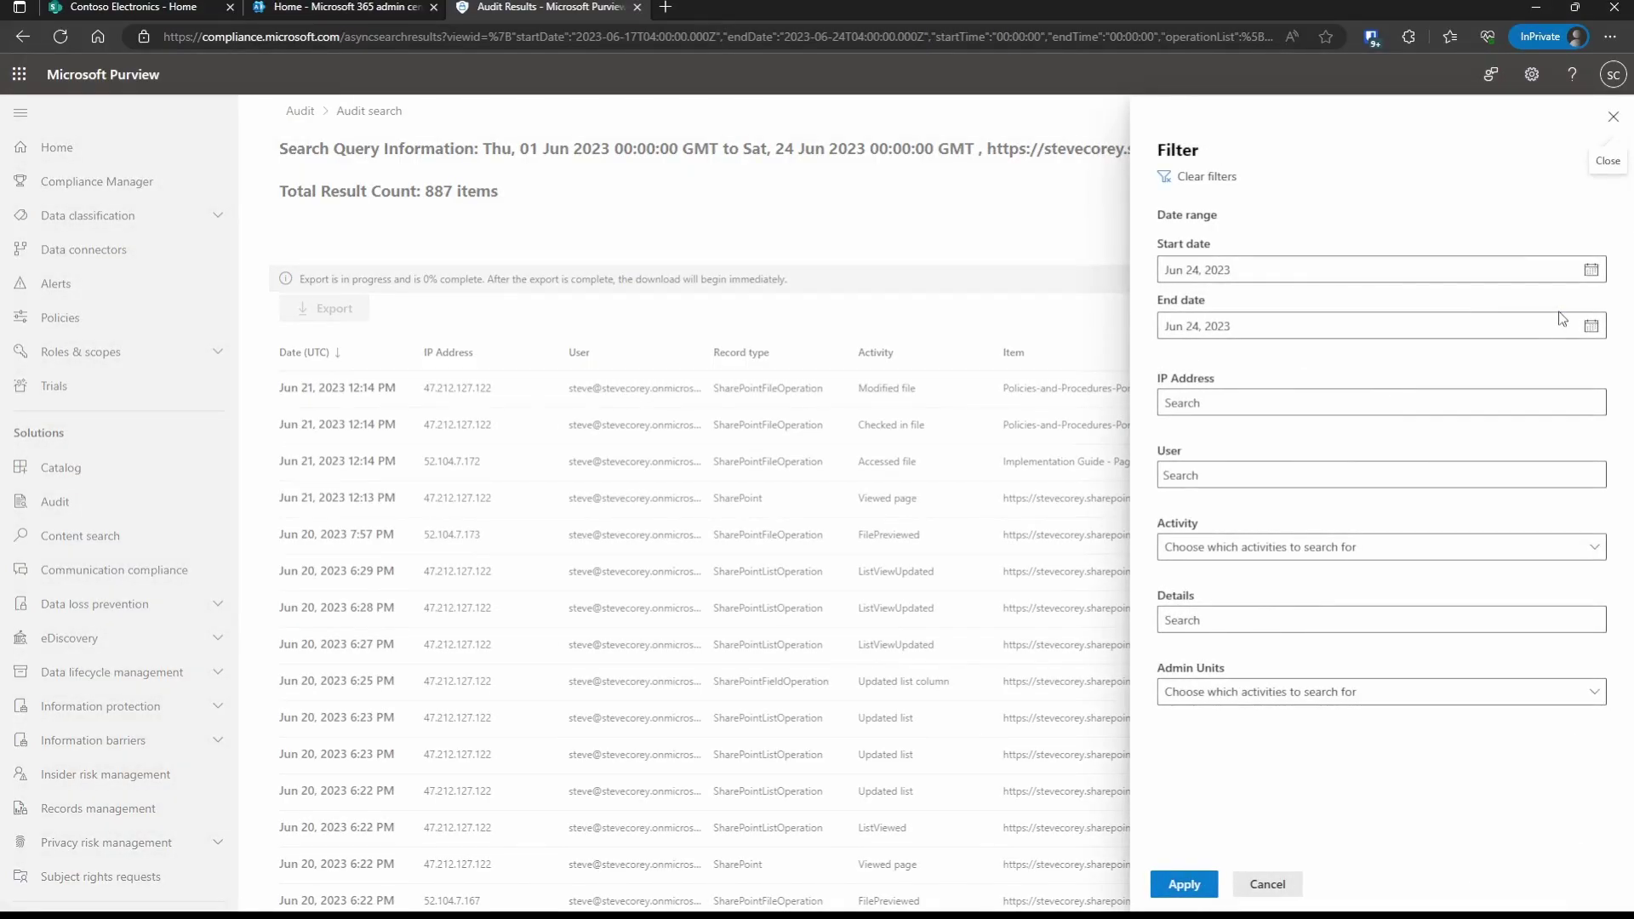
pyautogui.click(1051, 324)
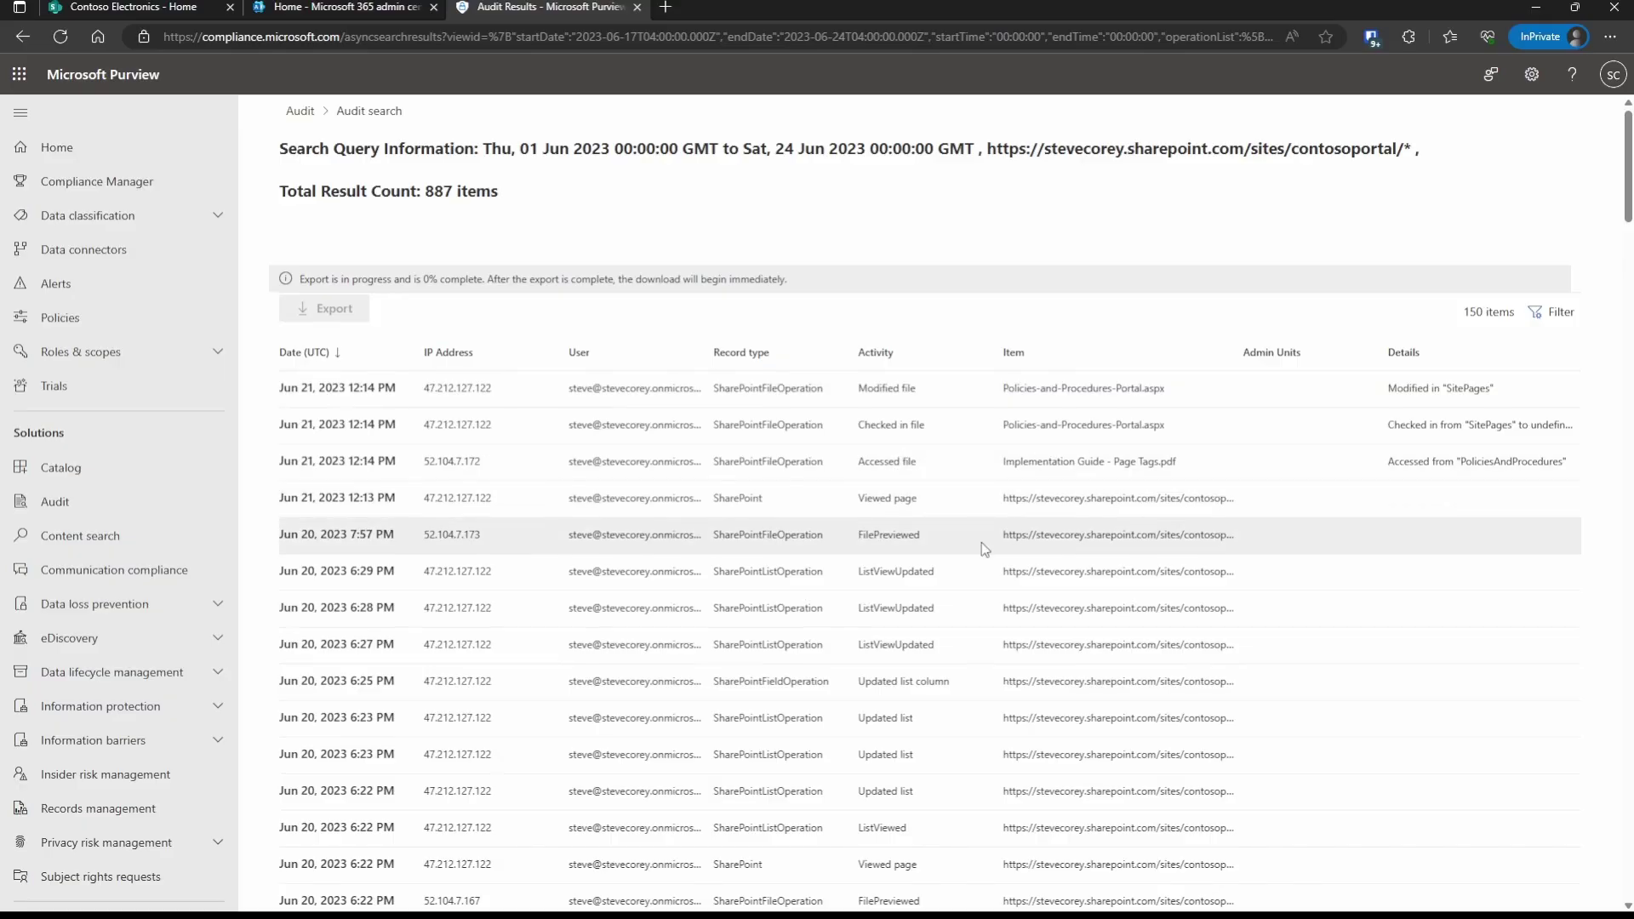
# Scroll down the results table to reach the June 1, 2023 records.
pyautogui.scroll(-20, 982, 542)
pyautogui.scroll(-15, 982, 541)
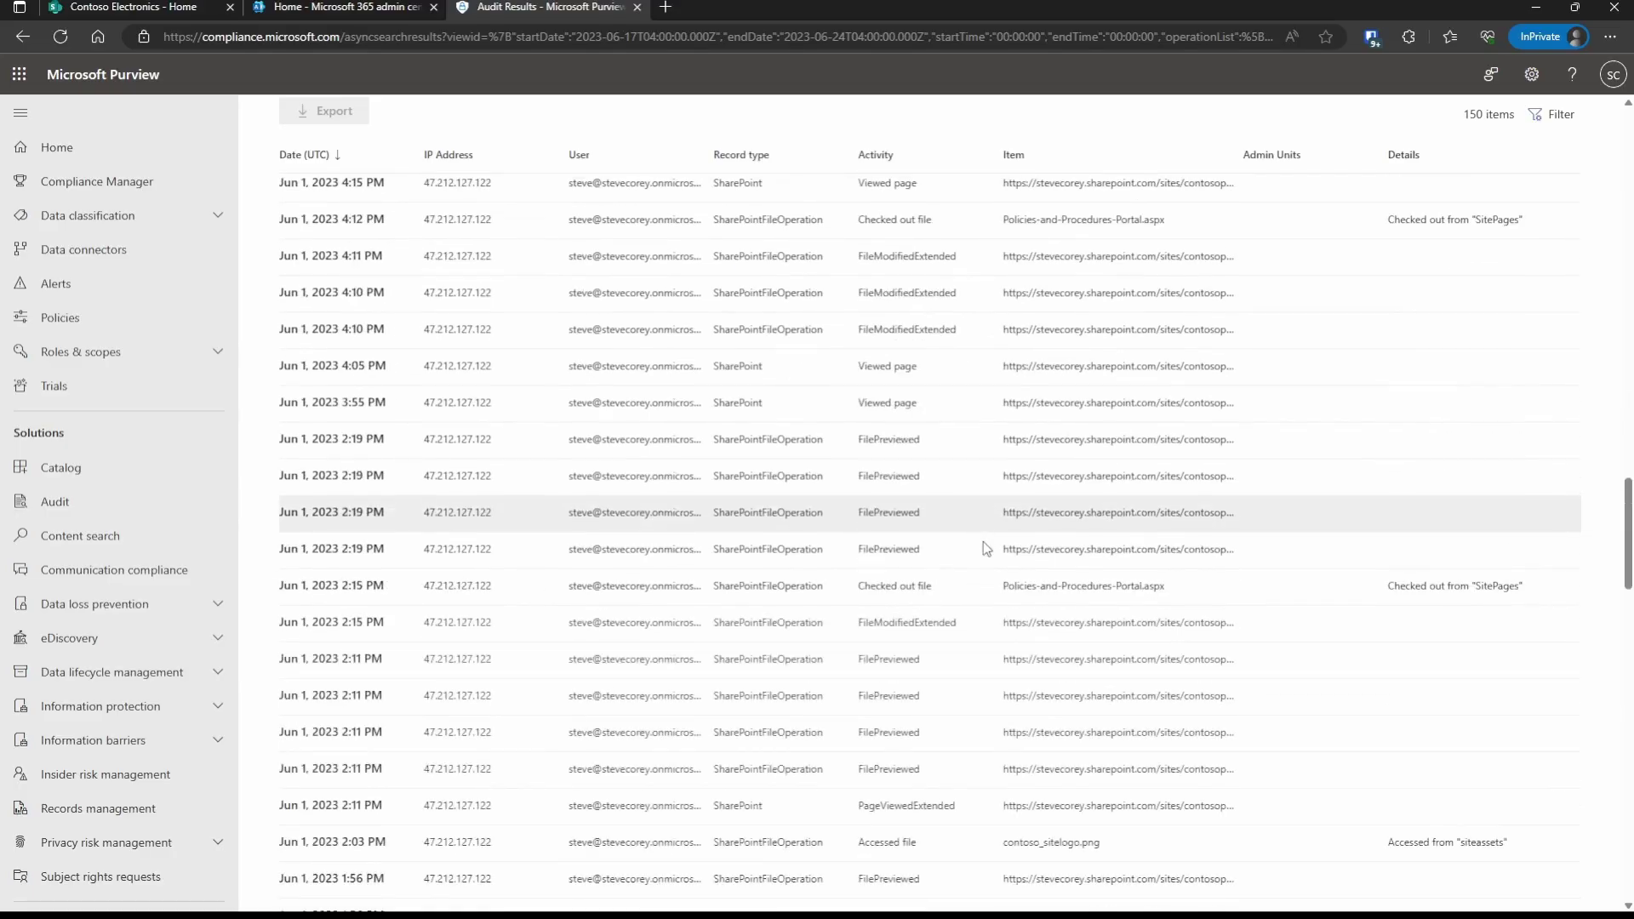
pyautogui.scroll(-15, 983, 541)
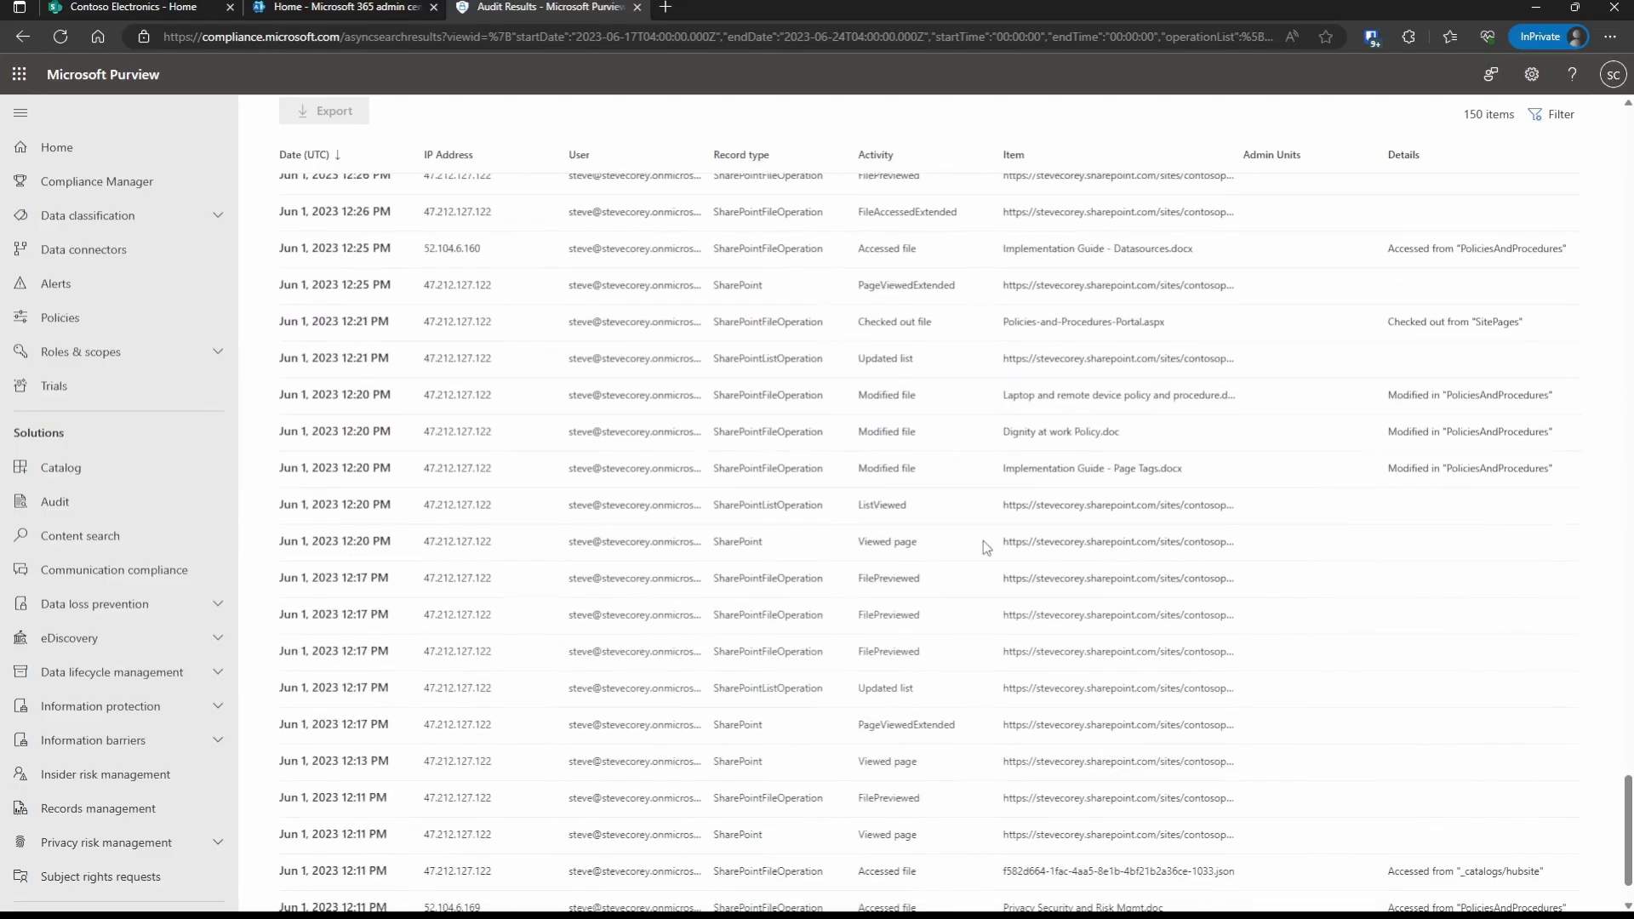
# Open one audit record's Details pane, then close it.
pyautogui.click(983, 540)
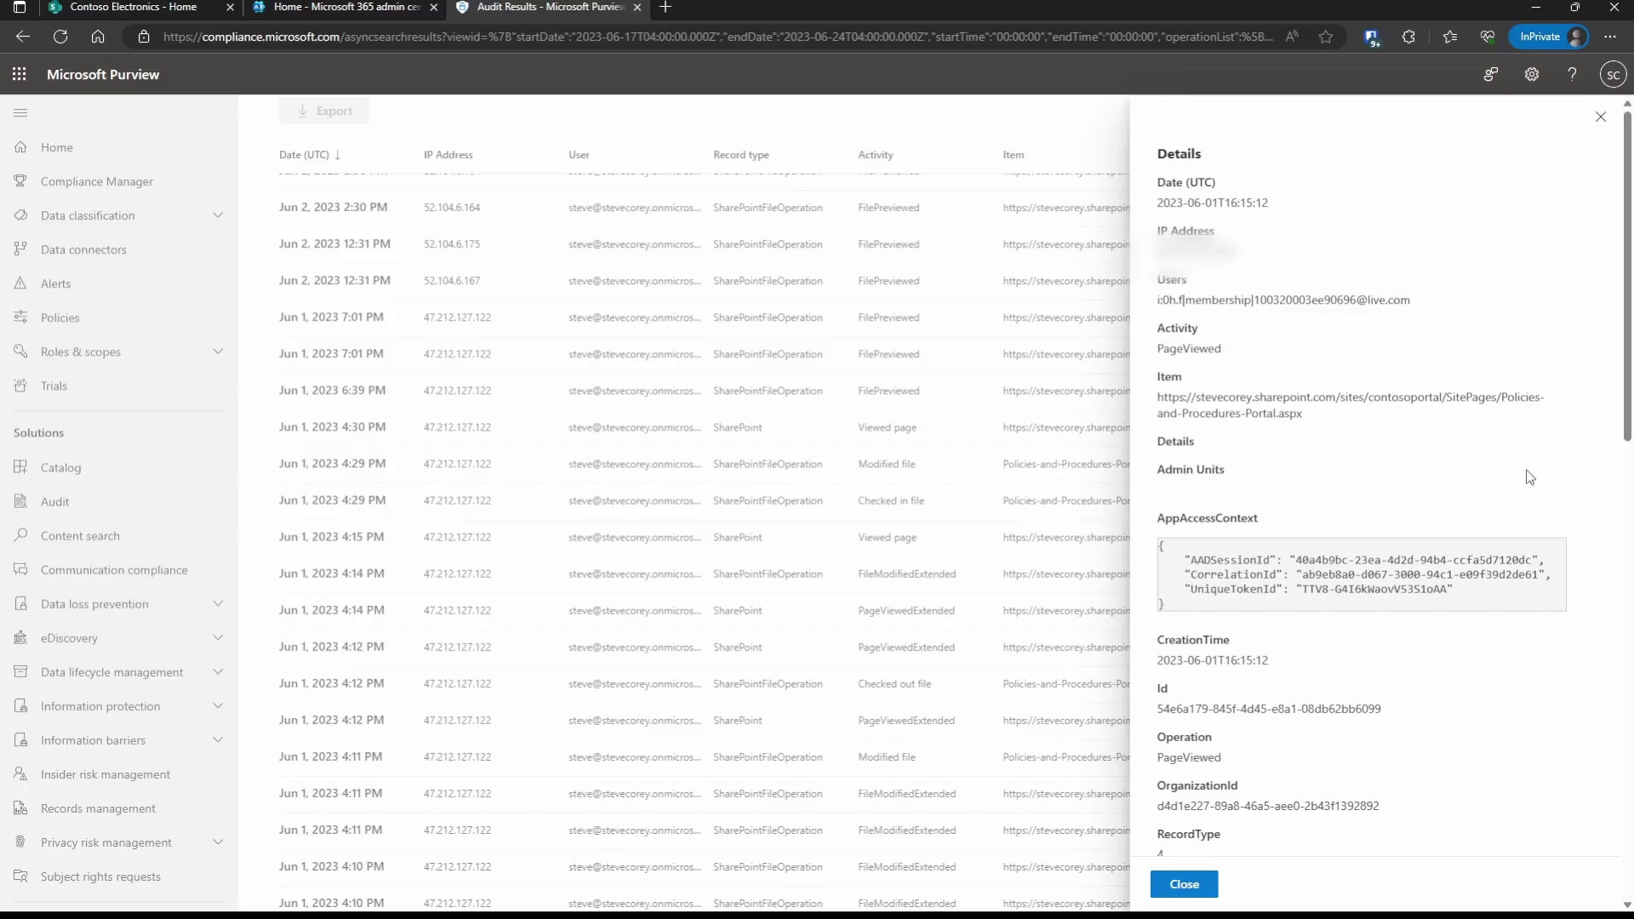
pyautogui.click(1106, 134)
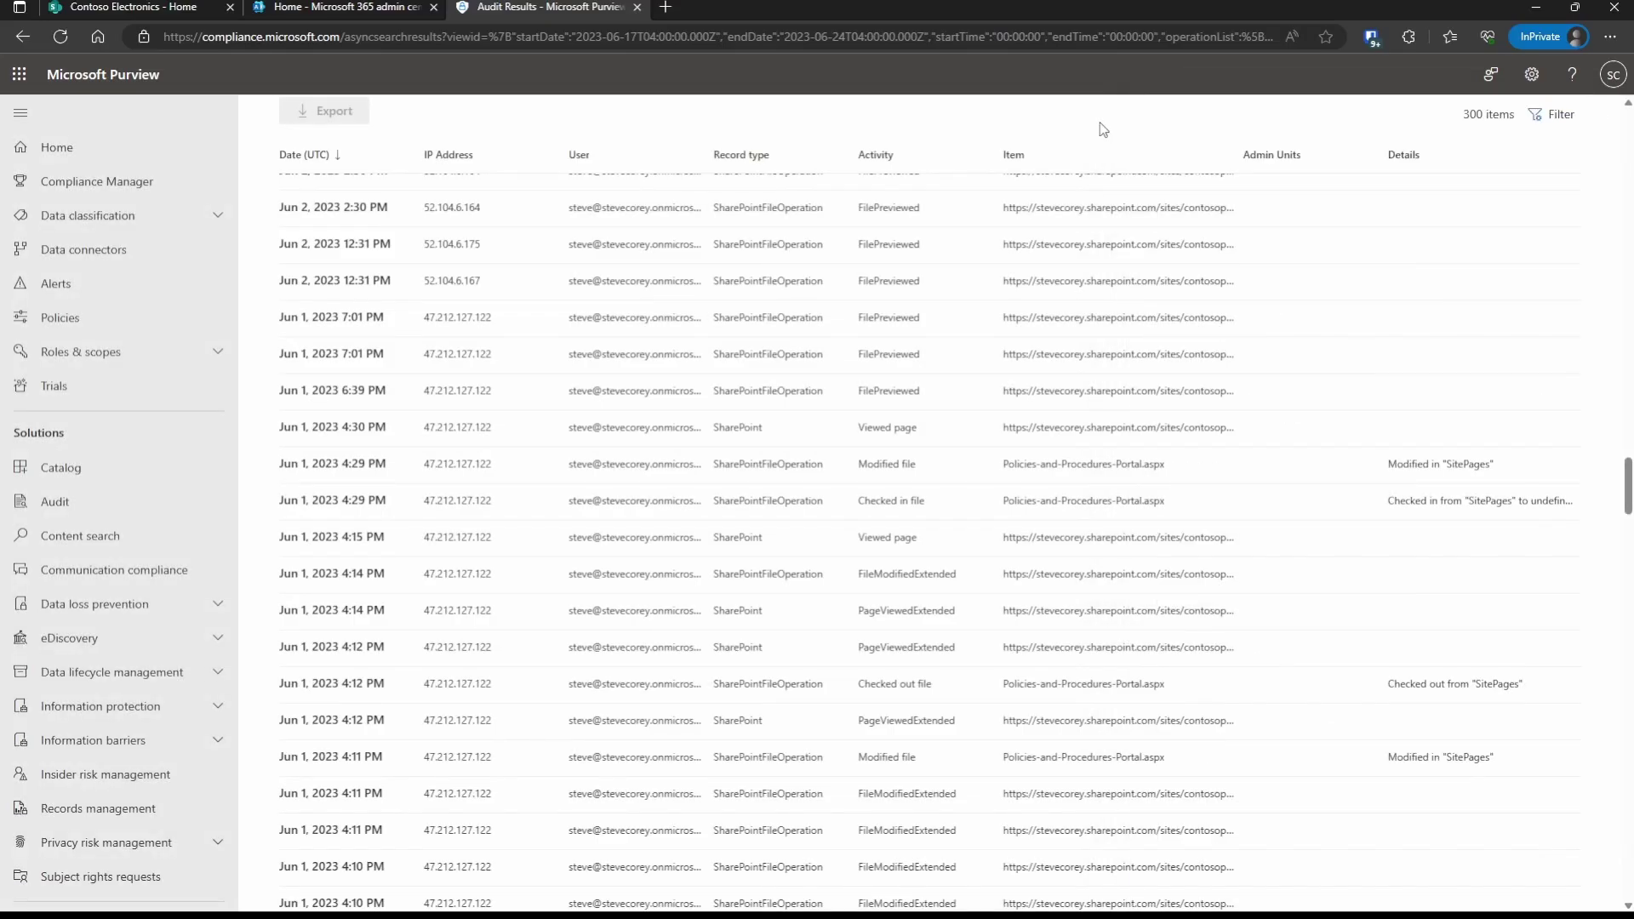